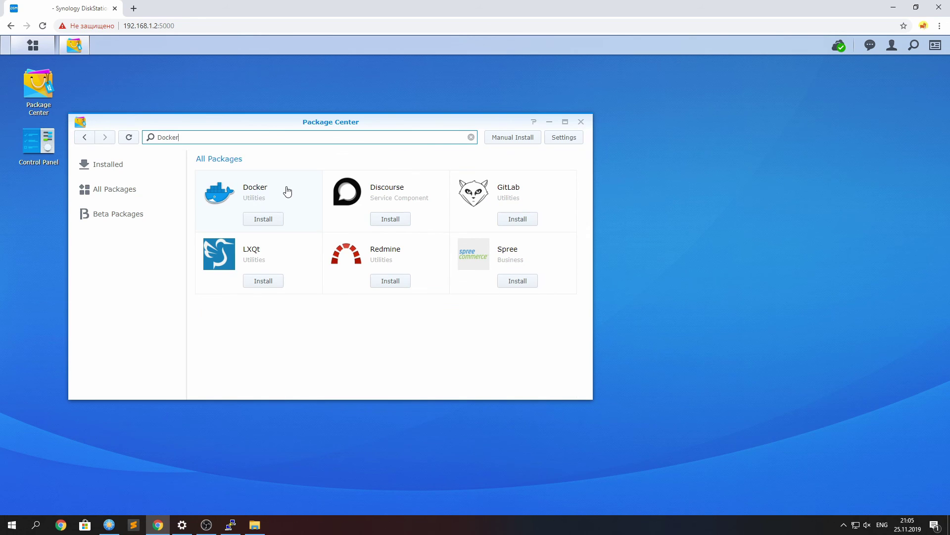
Step: Open the Docker package's details in Package Center and install it
left_click(287, 190)
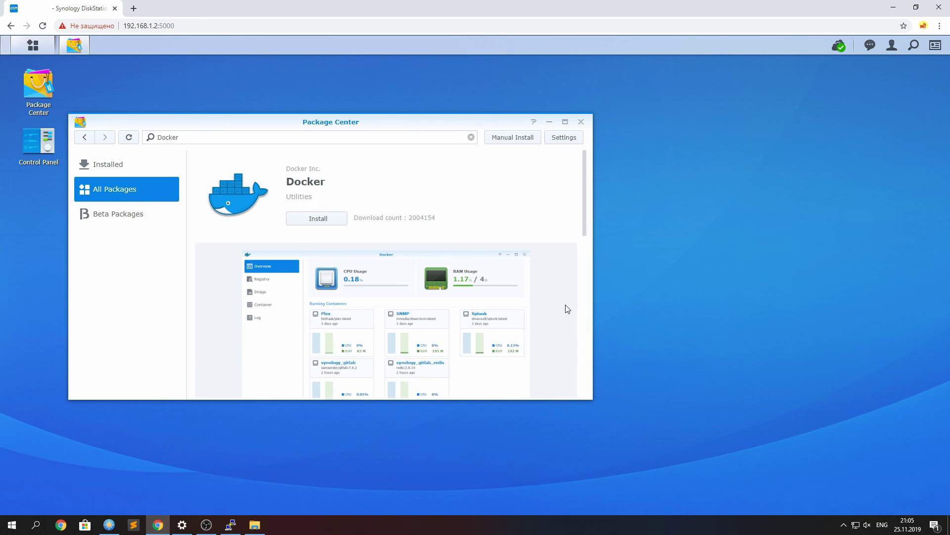
scroll(567, 312, "down", 4)
scroll(535, 307, "down", 4)
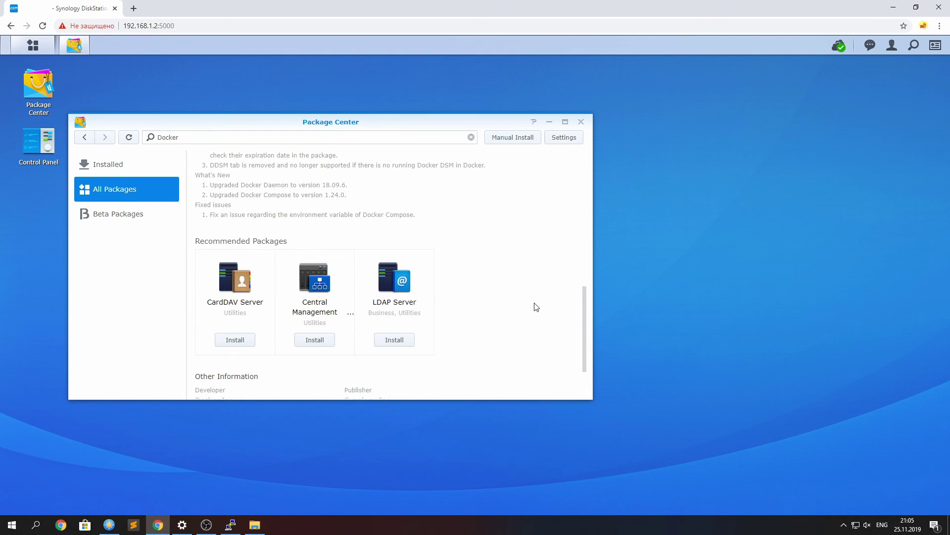
scroll(535, 306, "up", 8)
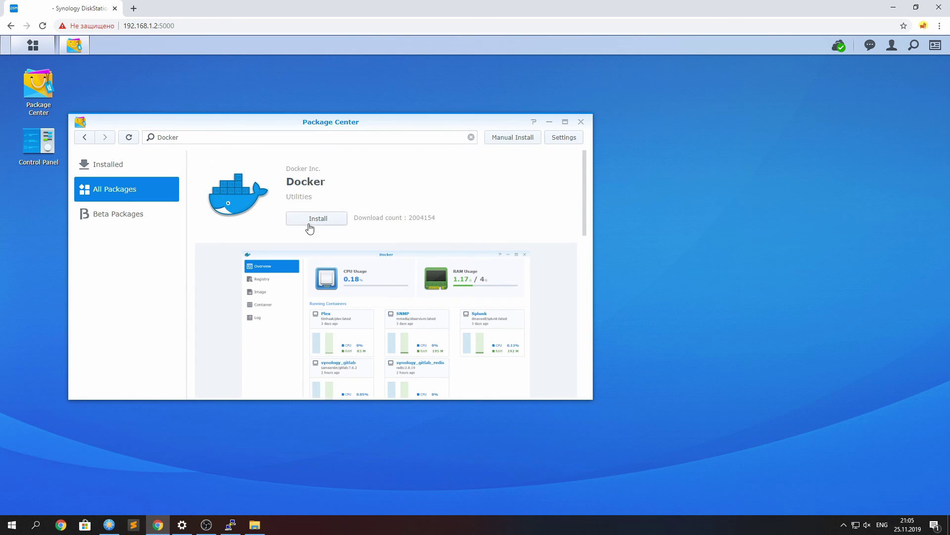
left_click(319, 219)
Step: Look through the preview images on the Docker package page
scroll(464, 232, "down", 2)
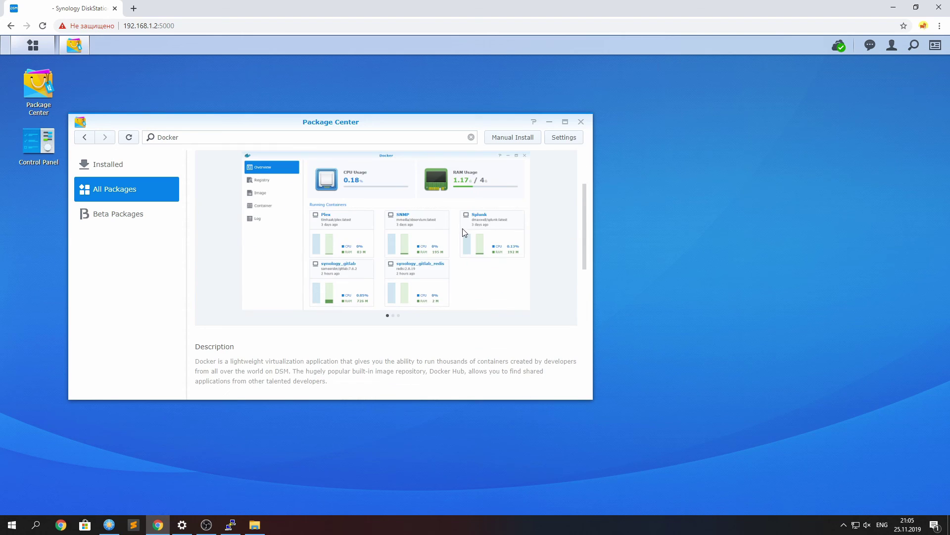
left_click(393, 316)
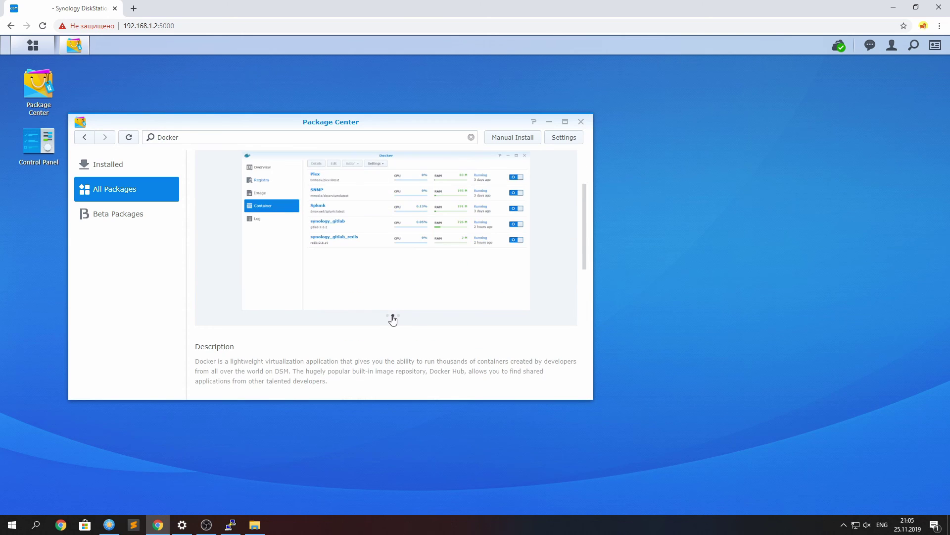
left_click(387, 315)
left_click(393, 315)
left_click(398, 315)
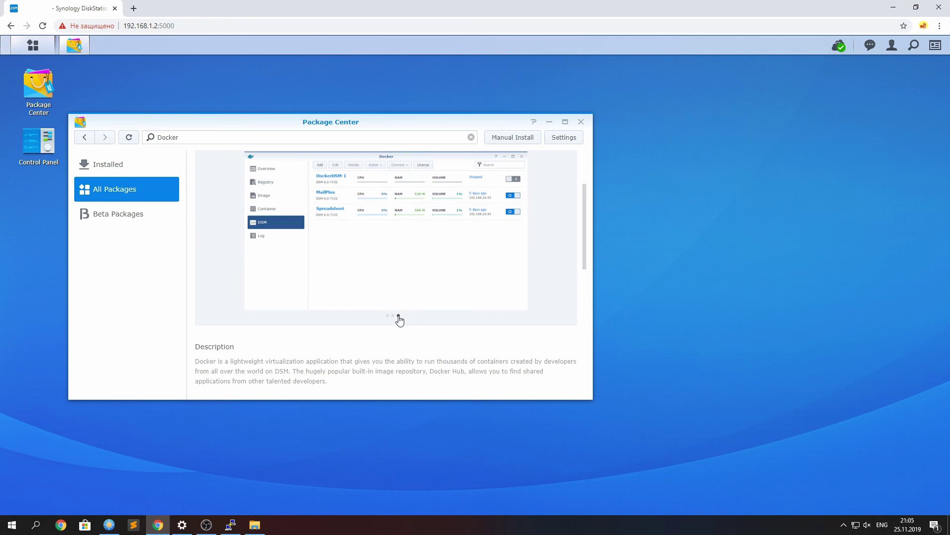
scroll(448, 245, "up", 2)
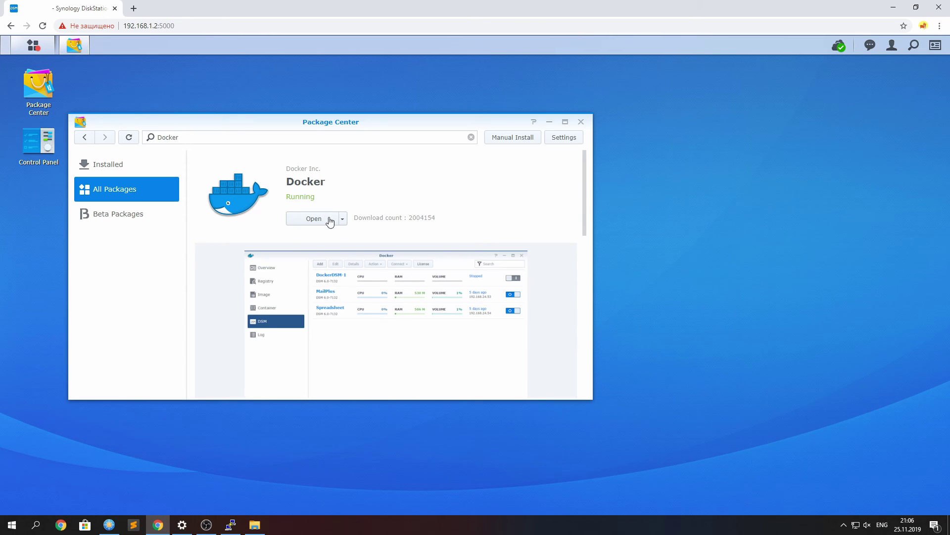
Step: Open the installed Docker package and search its image registry for Handbrake
left_click(314, 219)
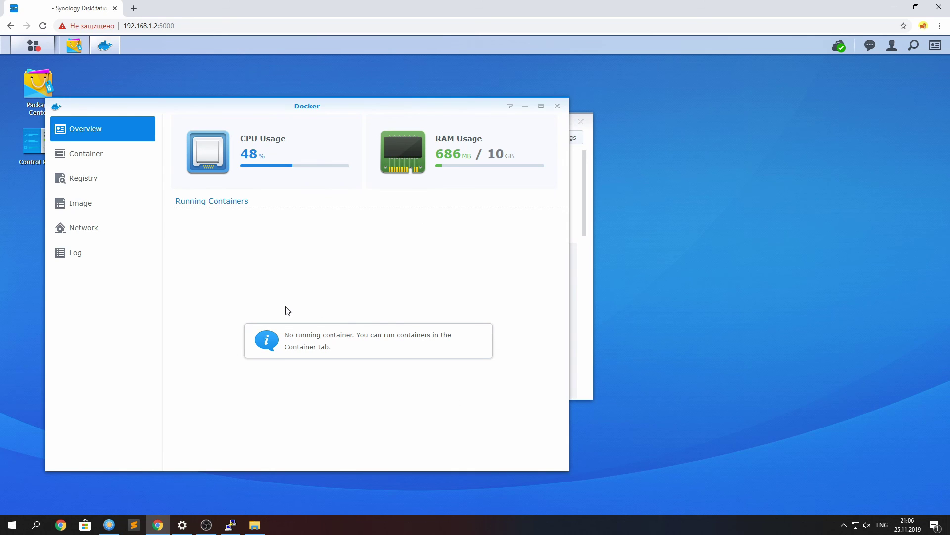
left_click(101, 184)
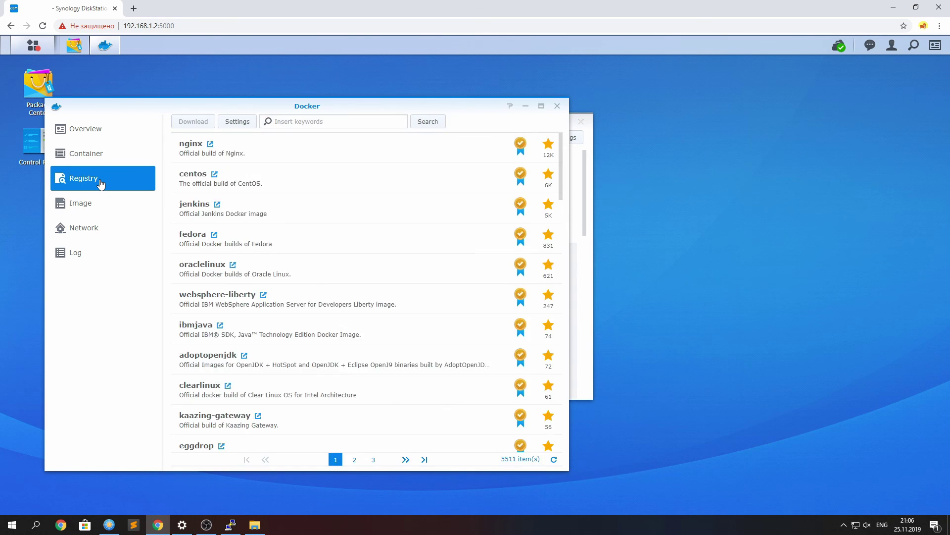
left_click(292, 121)
type("Handbrak")
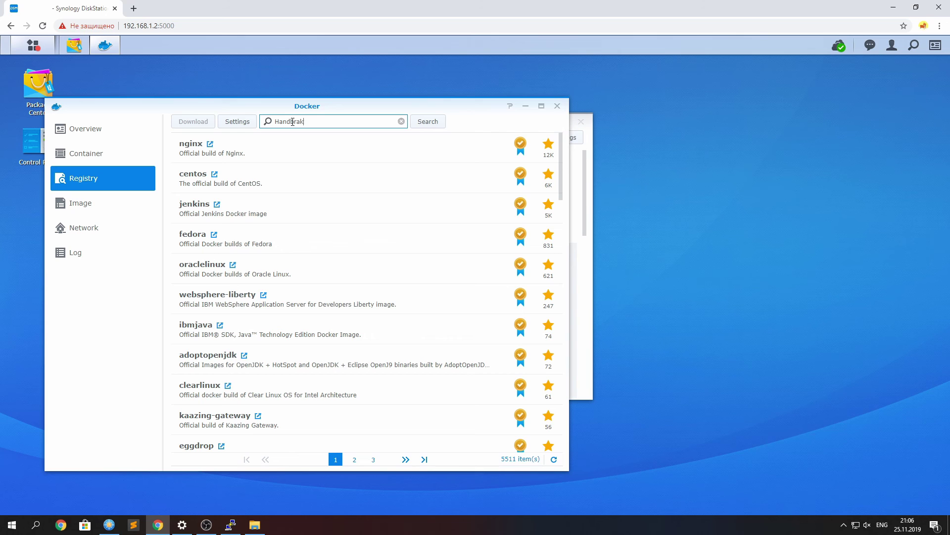
type("e")
key("Return")
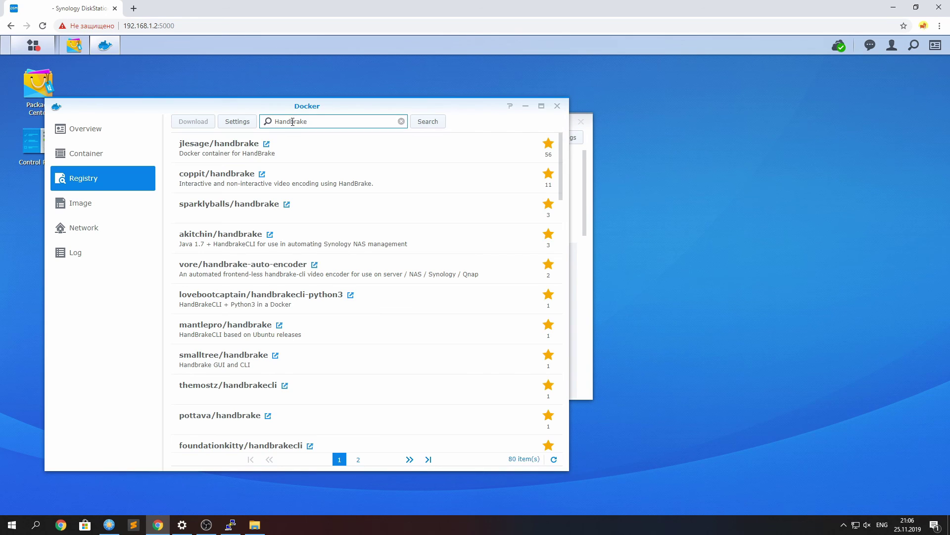
Step: Download the jlesage/handbrake image with the latest tag
left_click(316, 152)
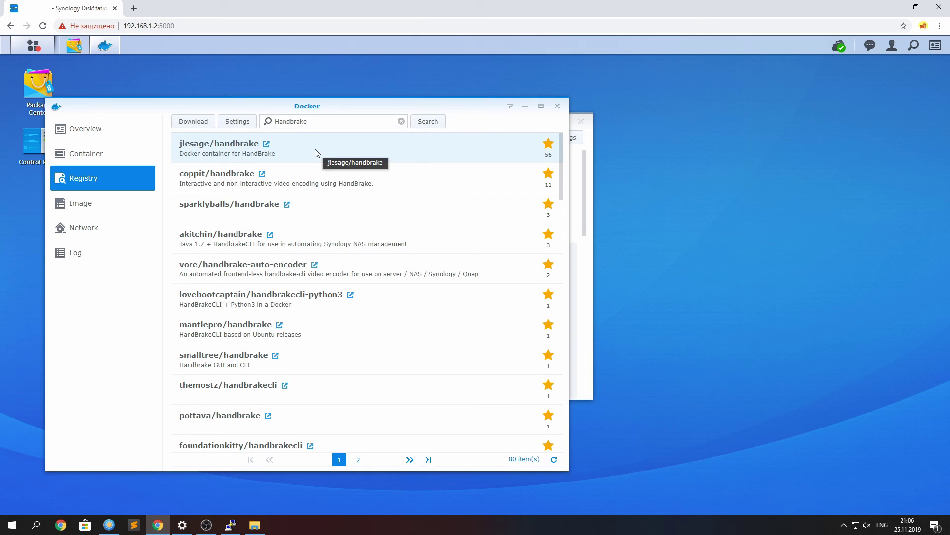
left_click(182, 123)
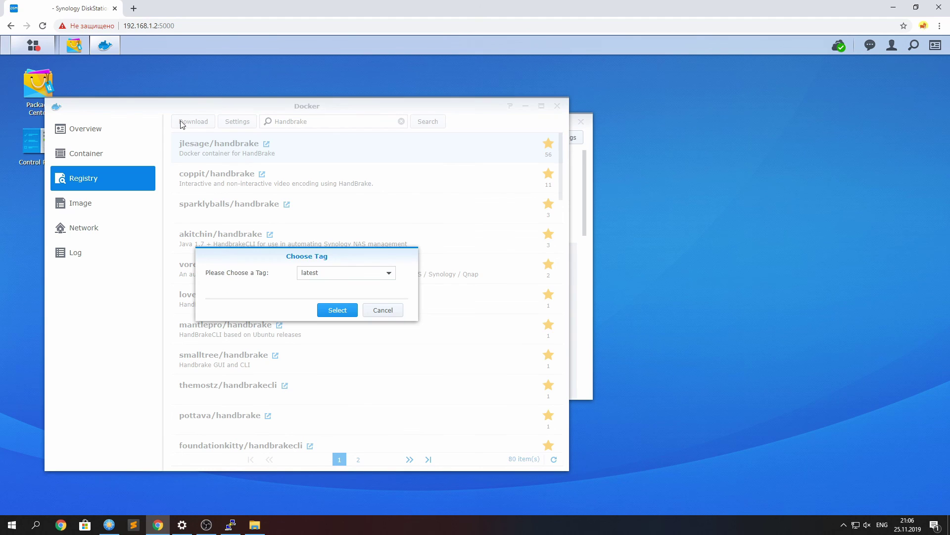
left_click(389, 273)
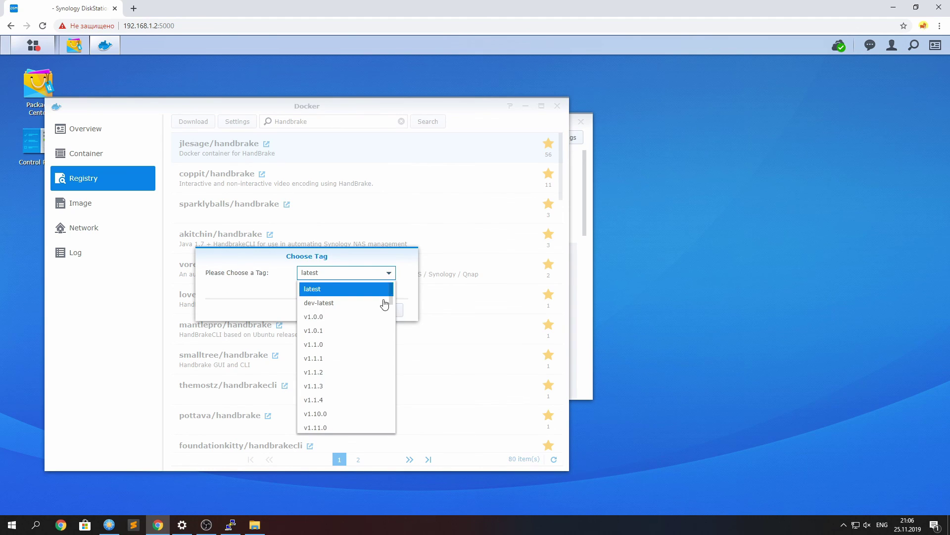
left_click(352, 289)
left_click(338, 311)
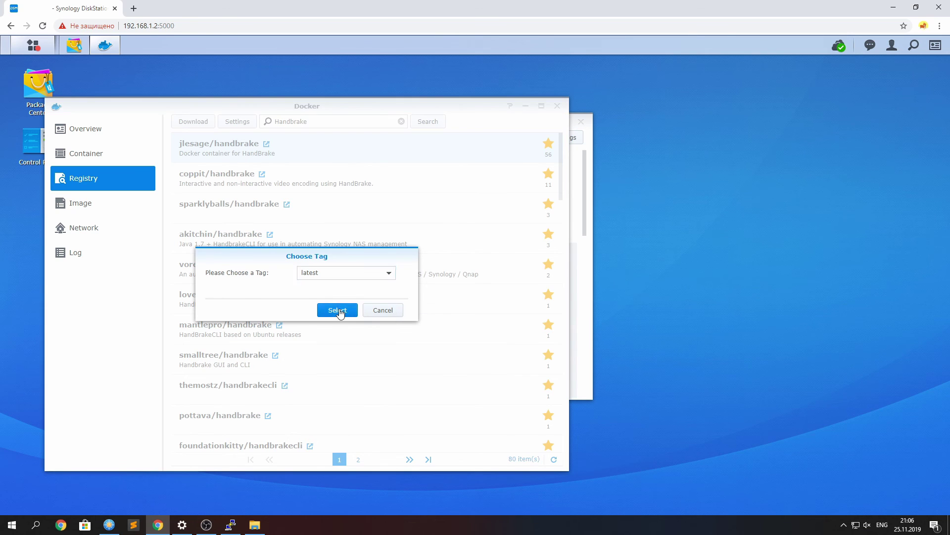
Step: Launch a new container from the downloaded jlesage/handbrake:latest image and enable auto-restart in its advanced settings
left_click(113, 200)
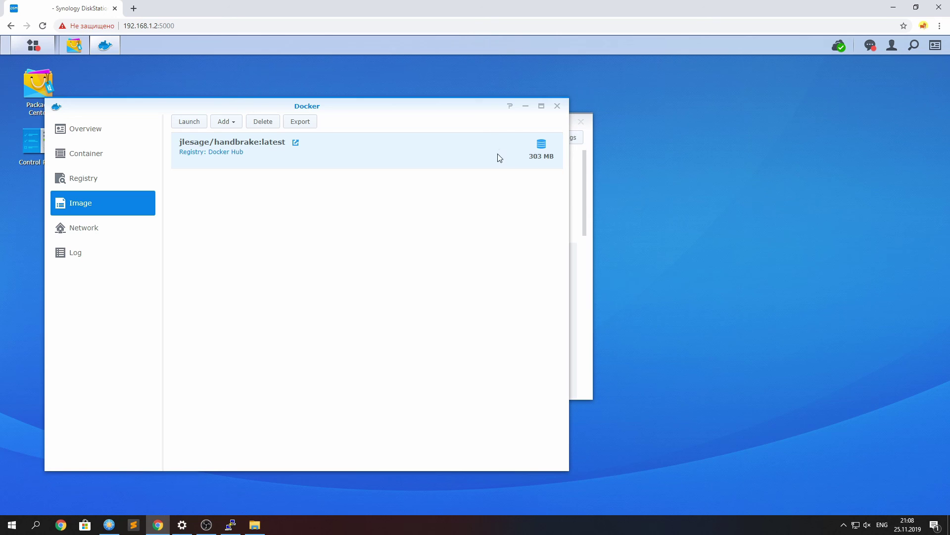
left_click(194, 127)
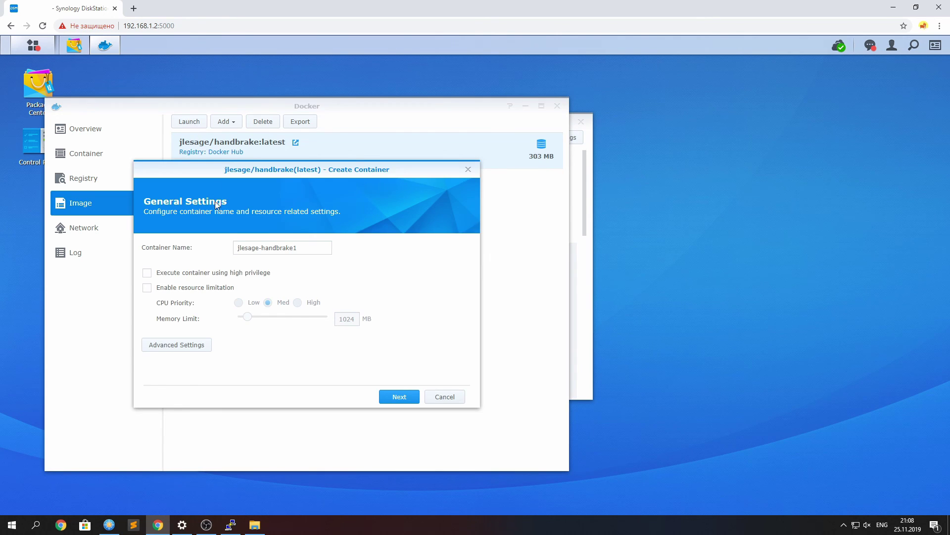
left_click(311, 249)
left_click(187, 345)
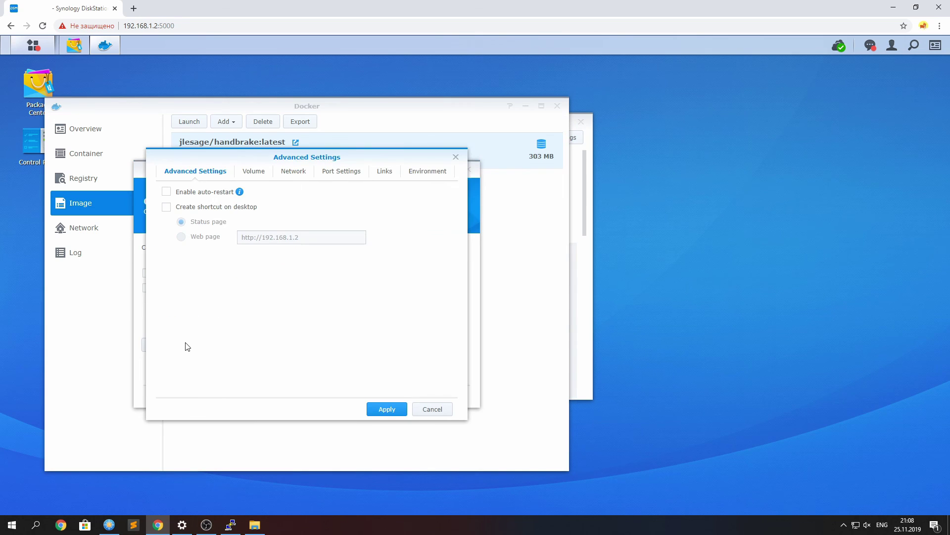
left_click(166, 192)
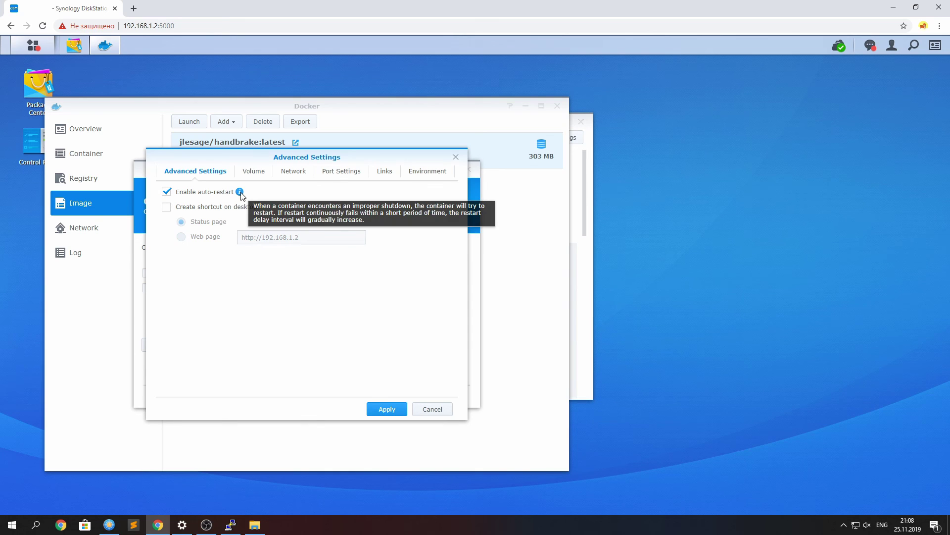
Step: Add the videohandbrake folder as a container volume with the mount path /video
left_click(258, 173)
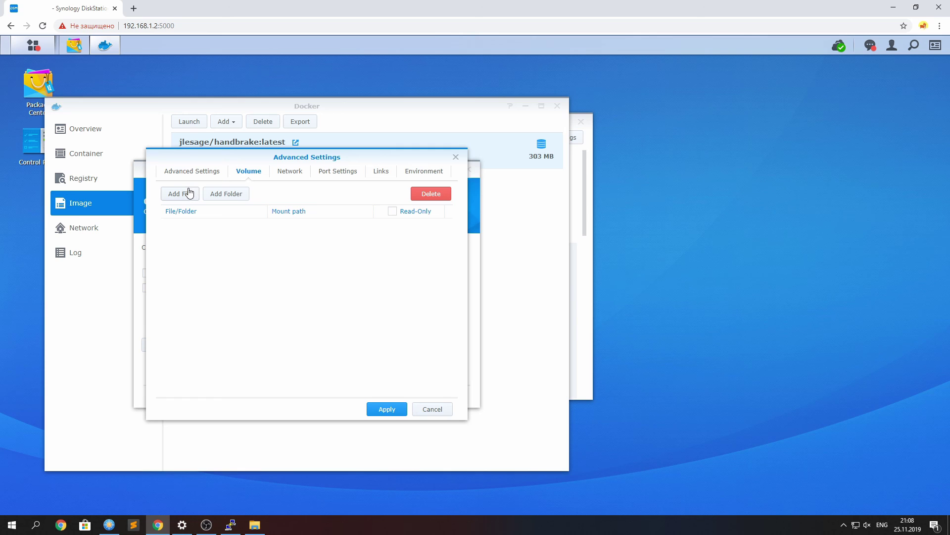
left_click(214, 196)
scroll(312, 333, "down", 2)
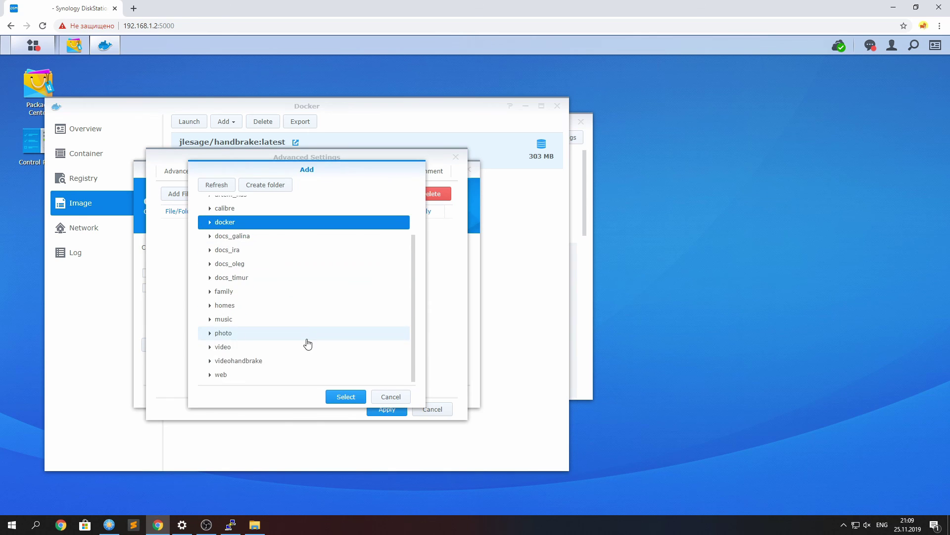
left_click(250, 362)
left_click(352, 396)
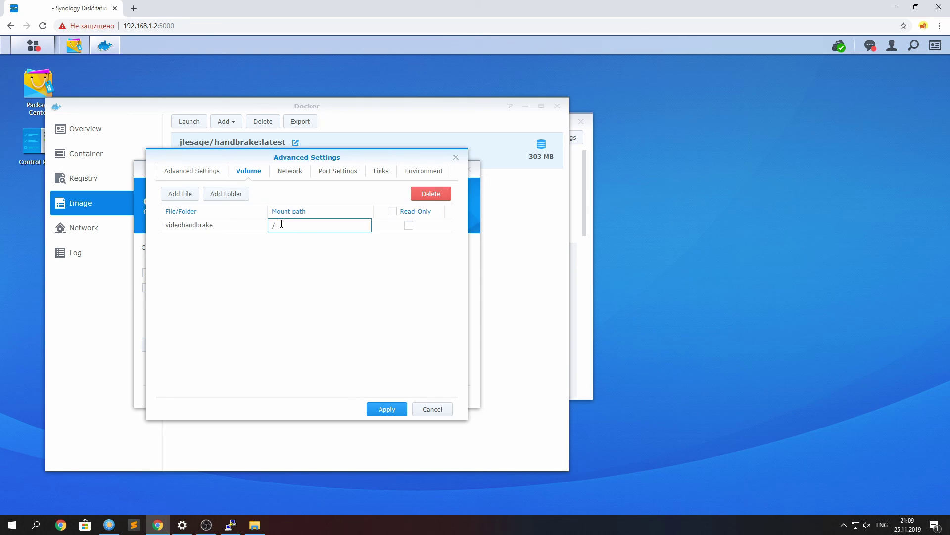
type("/video")
Step: Map local port 5800 to container port 5800 and local port 5900 to container port 5900
left_click(289, 175)
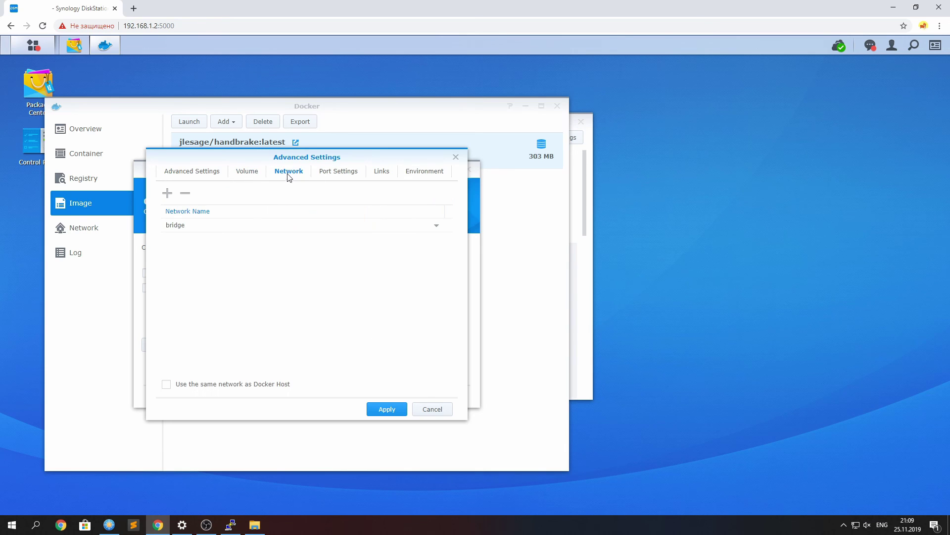
left_click(337, 176)
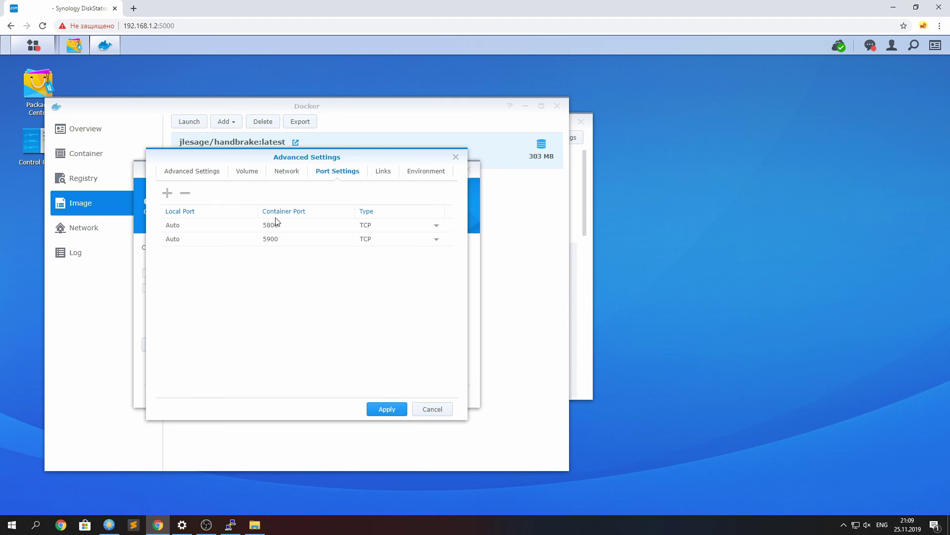
left_click(200, 225)
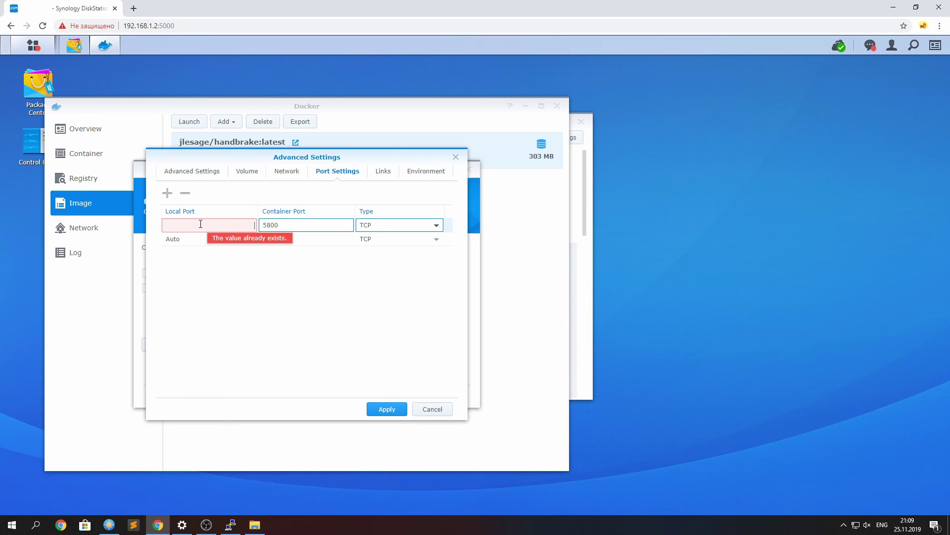
type("5800")
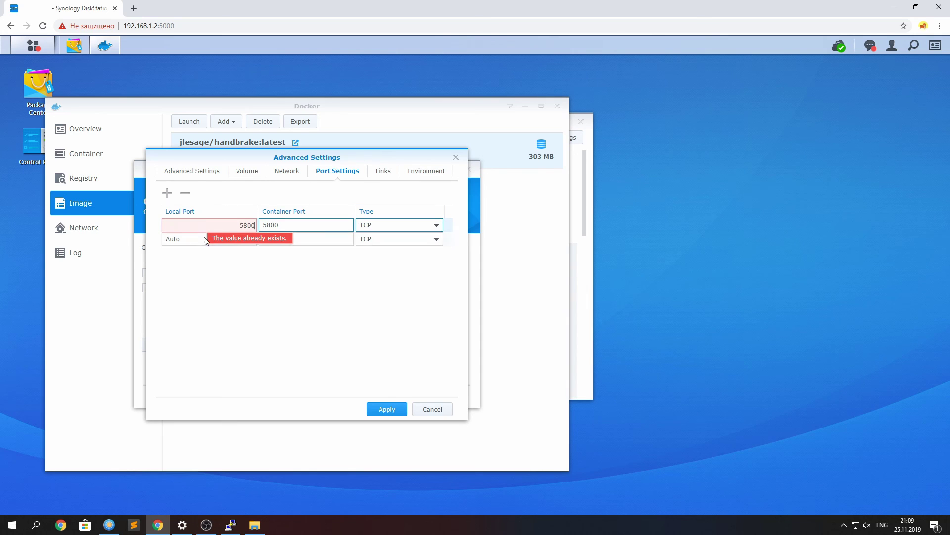
left_click(203, 238)
type("59")
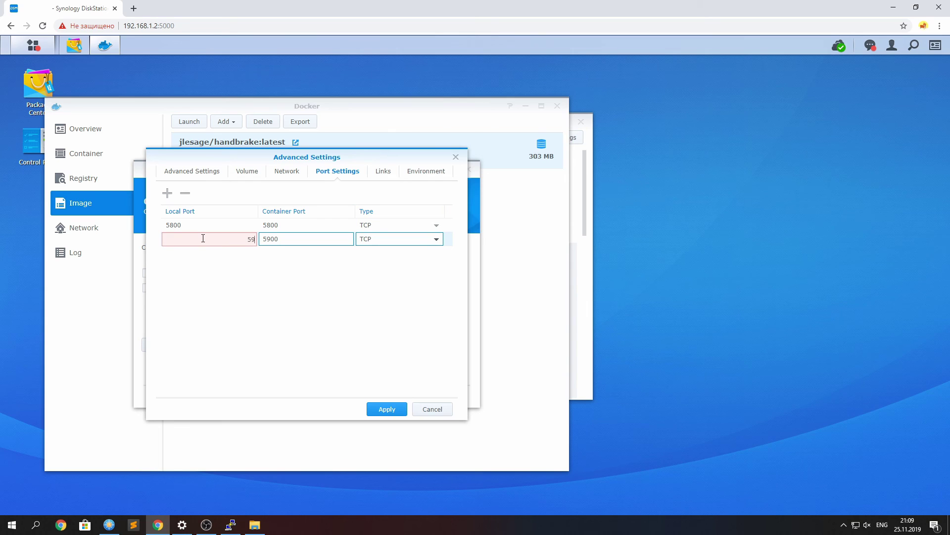
type("00")
left_click(238, 296)
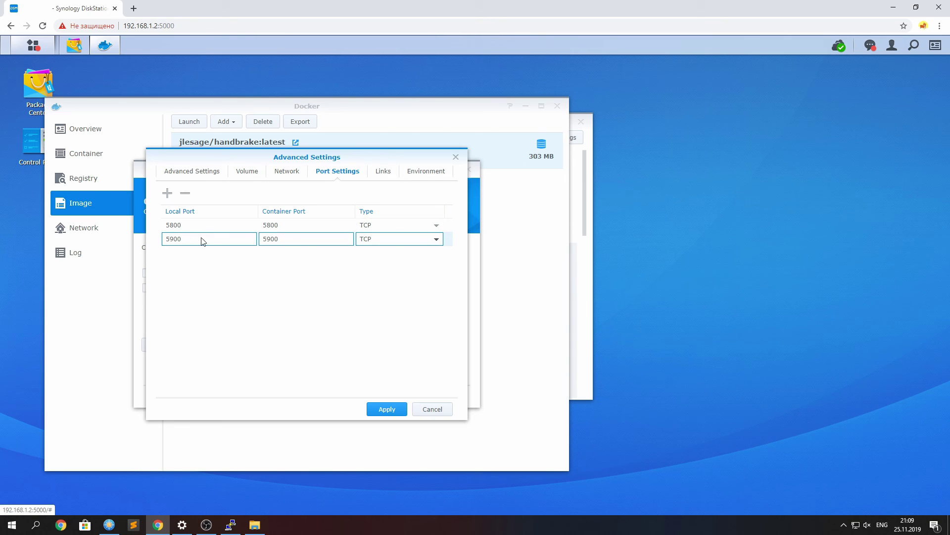
Step: Open the value of the container's USER_ID environment variable for editing
left_click(384, 173)
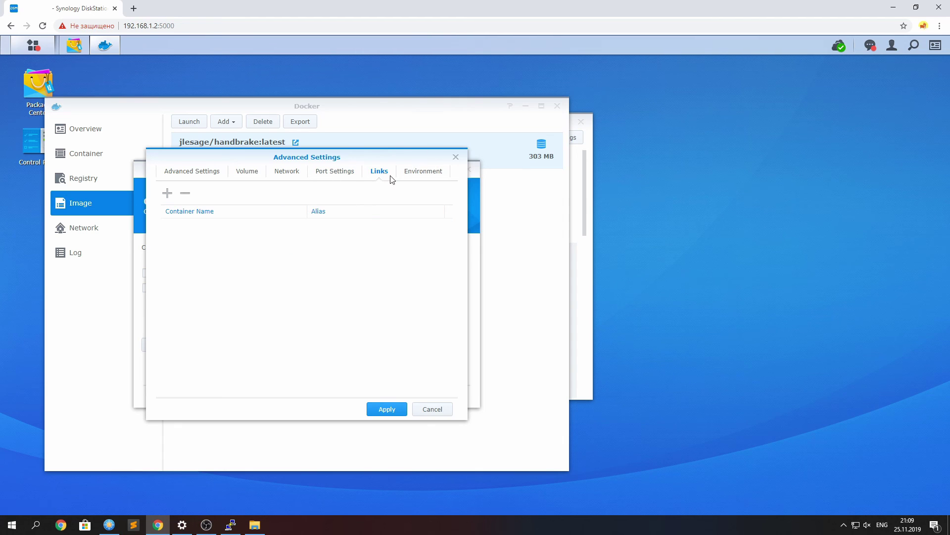
left_click(426, 172)
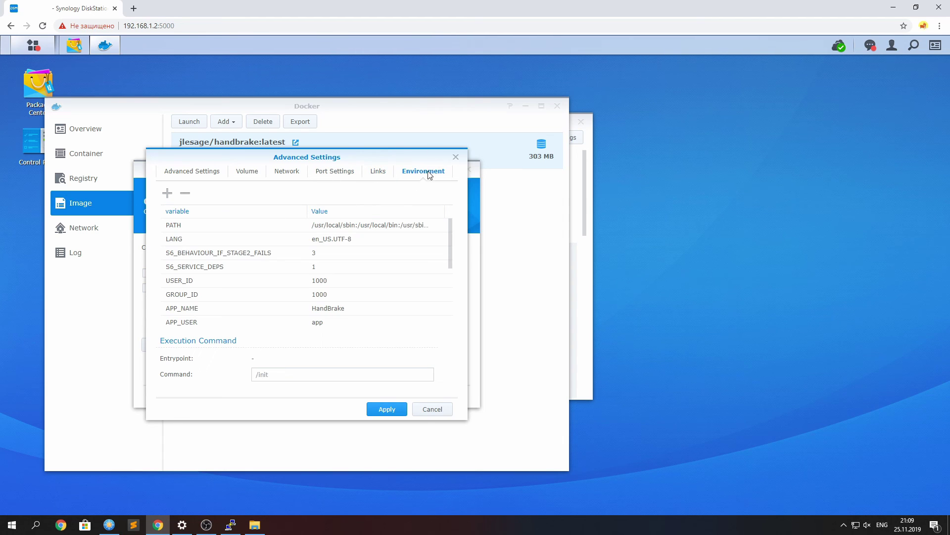
left_click(341, 281)
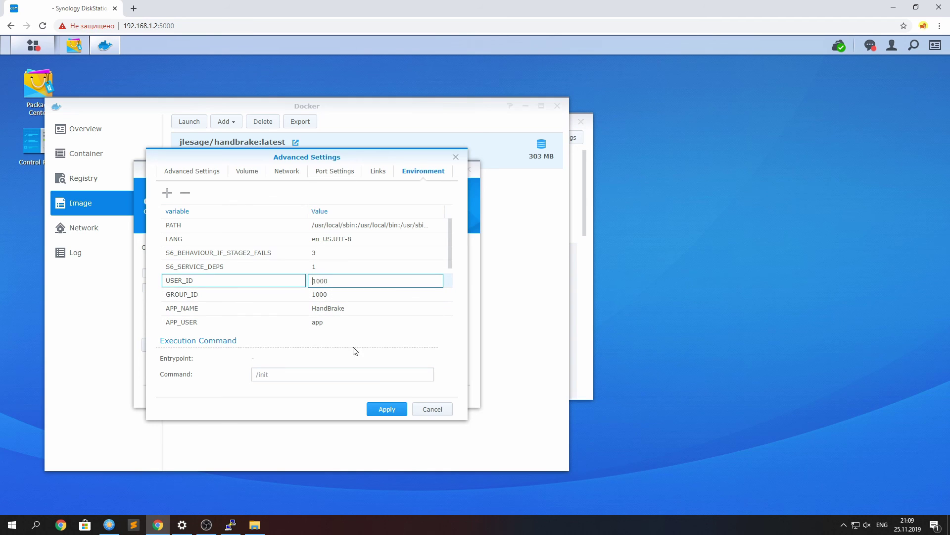
Step: Switch to PuTTY, try to open an SSH session to 192.168.1.2 on port 22, and close the session window
left_click(230, 524)
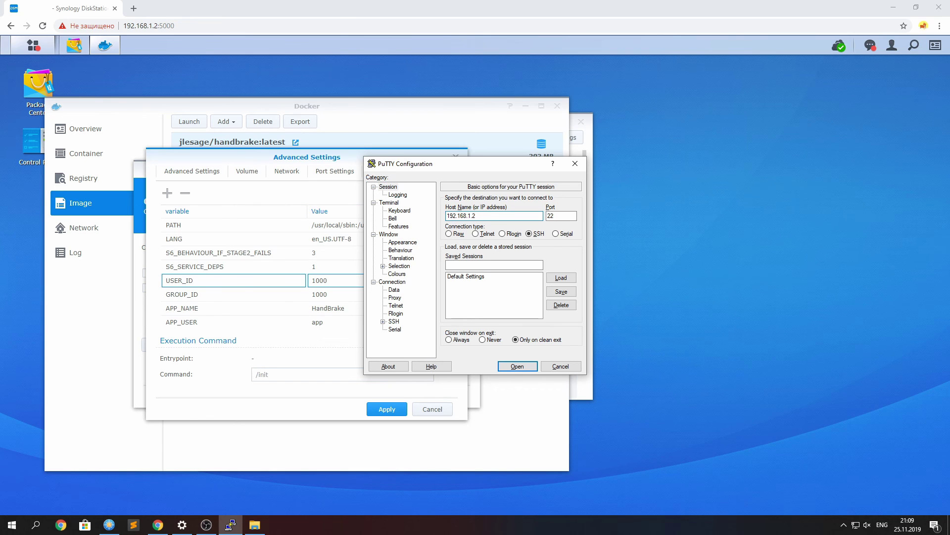
key("Return")
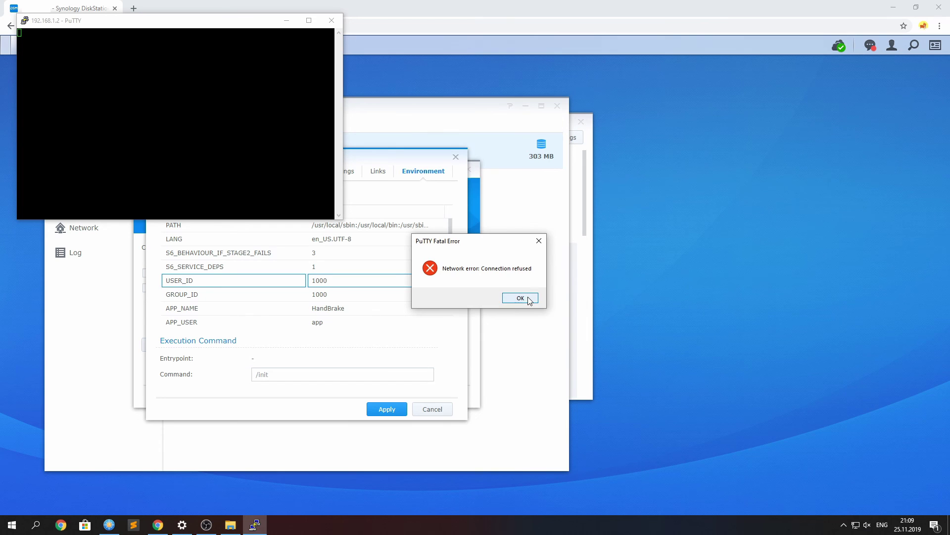
left_click(528, 300)
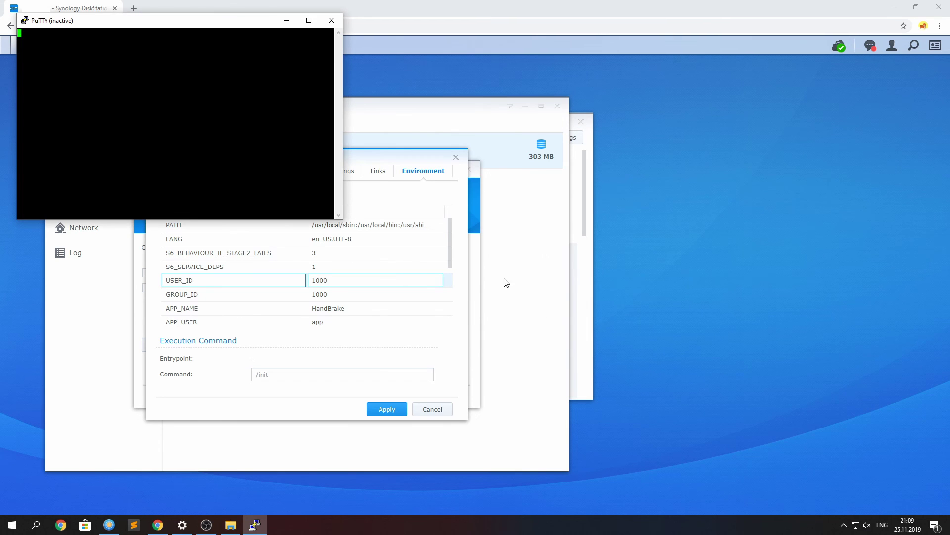
left_click(331, 22)
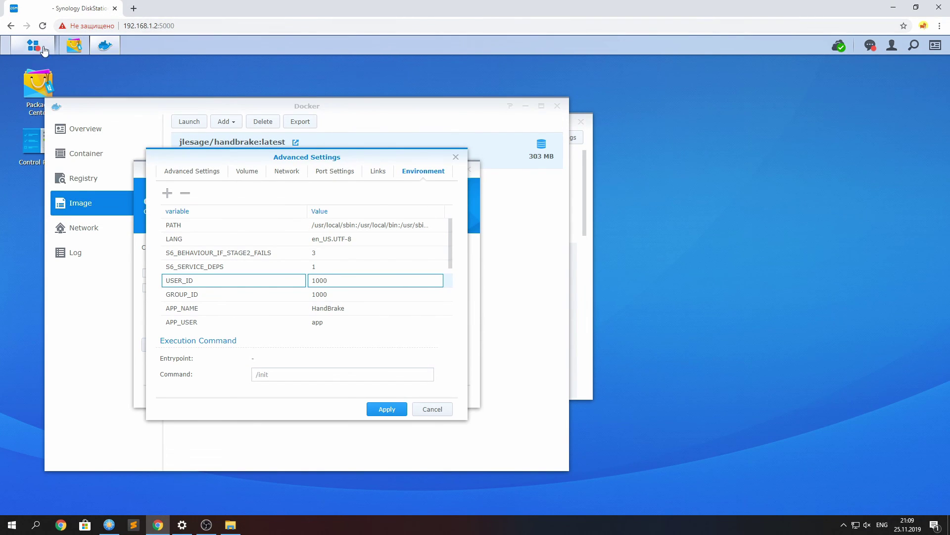
Step: Enable the SSH service on port 22 in the NAS Control Panel's Terminal & SNMP settings and apply the change
left_click(33, 146)
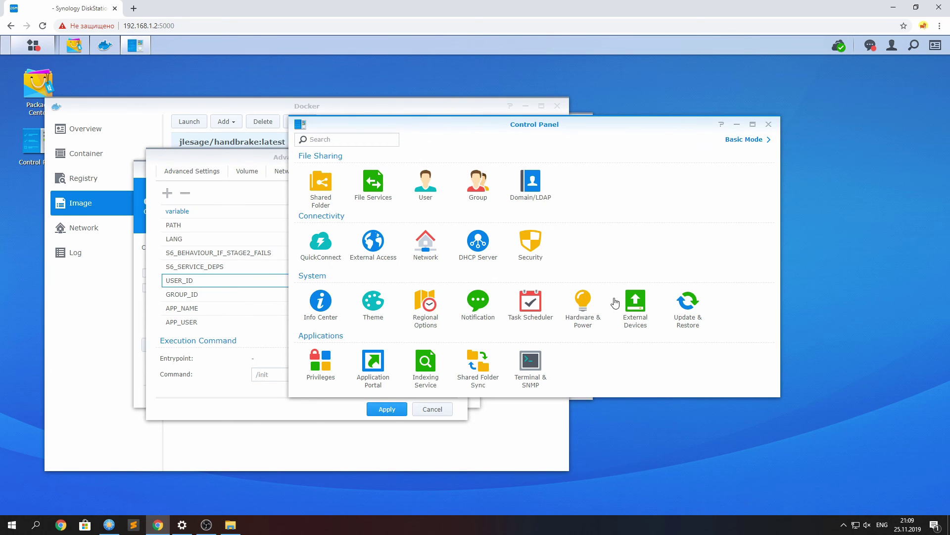
left_click(531, 368)
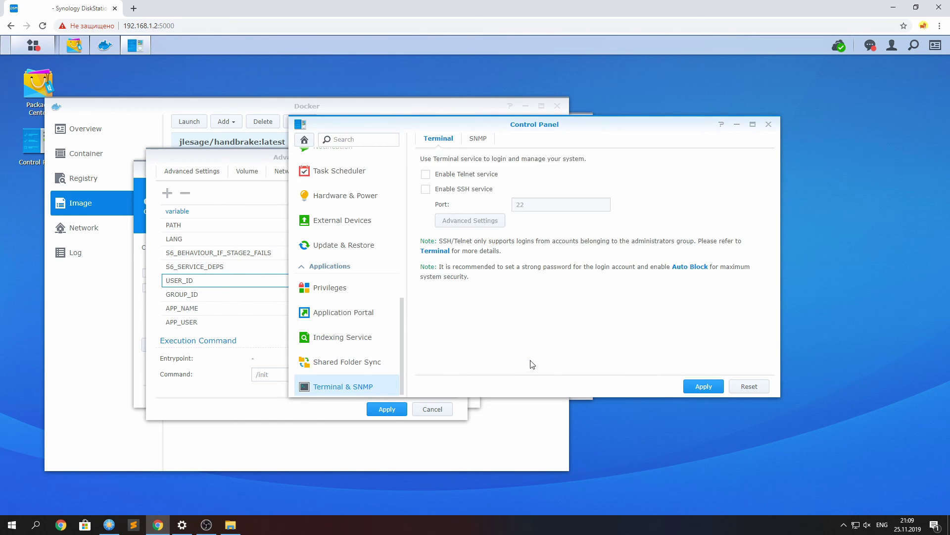
left_click(456, 190)
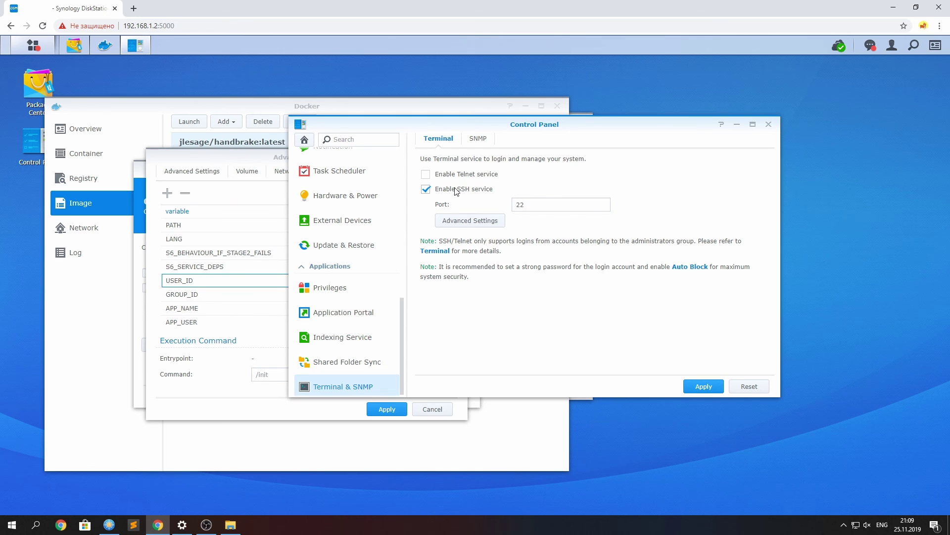
left_click(698, 386)
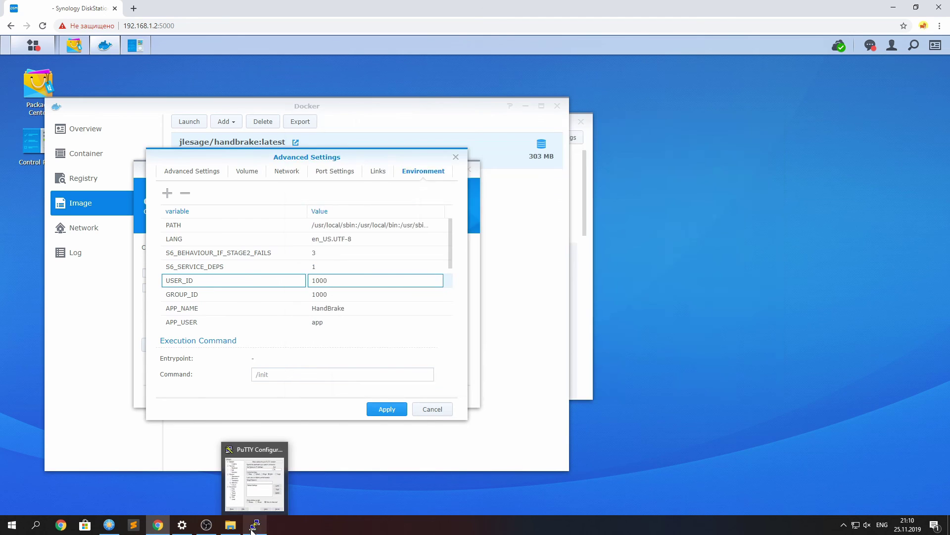
Step: Switch to PuTTY, open an SSH session to 192.168.1.2 on port 22, and log in as admin with the account password
left_click(255, 525)
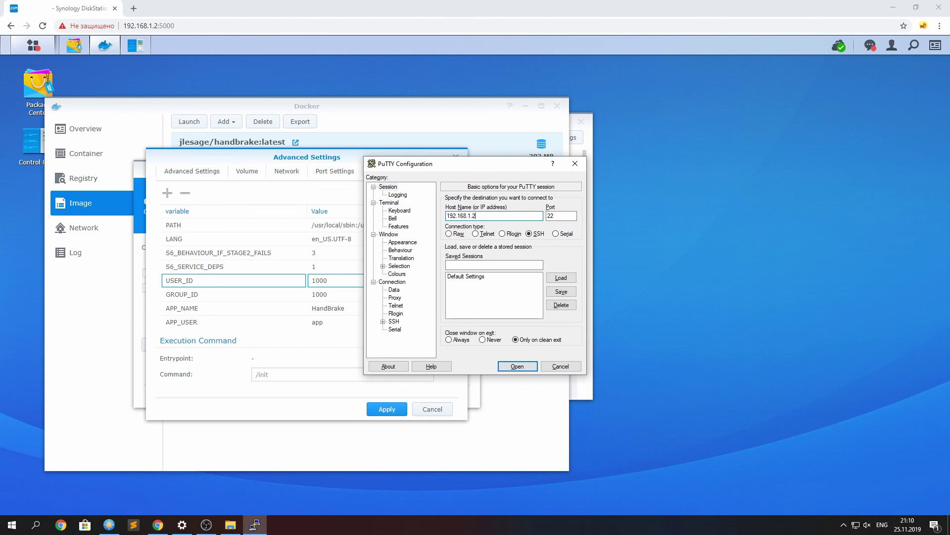
key("Return")
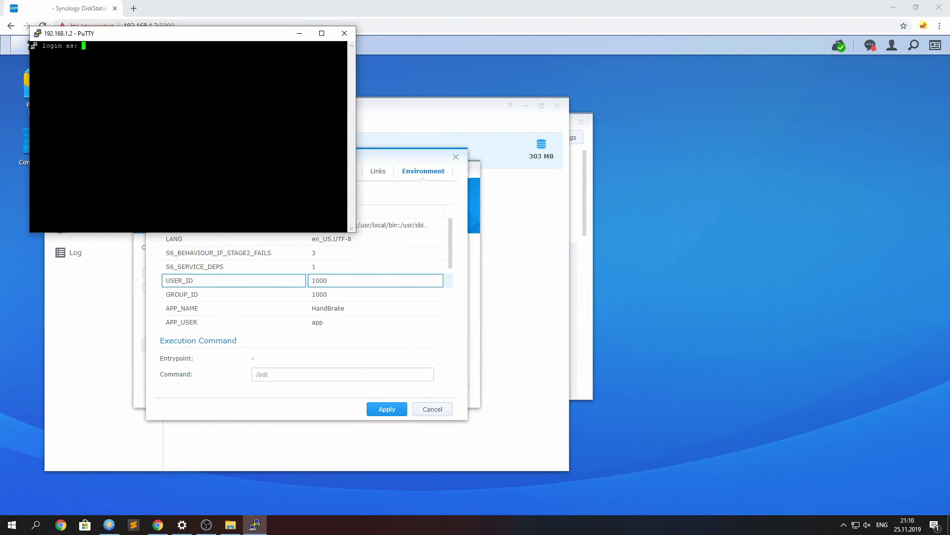
type("admin")
key("Return")
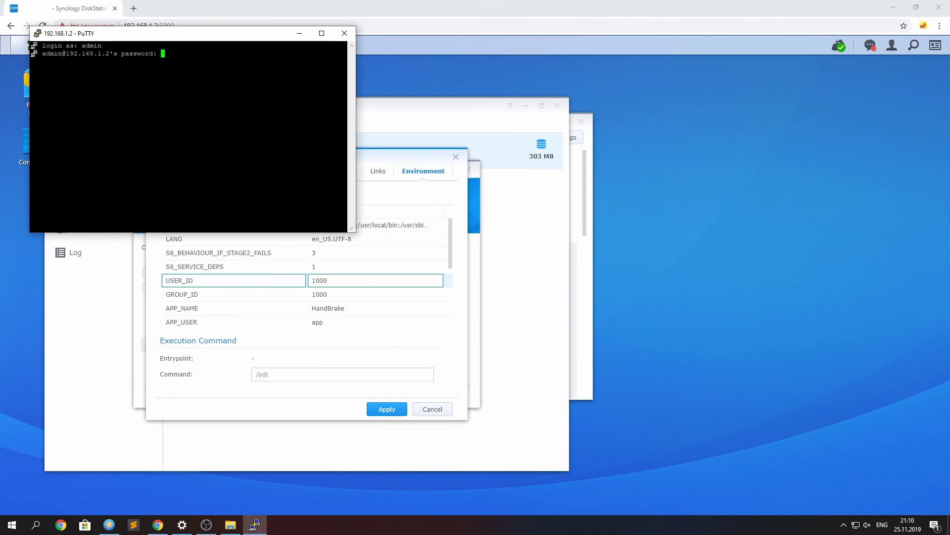
key("Return")
Step: Query the admin account's numeric user ID with id -u admin and select the returned number
type("id -u admin")
key("Return")
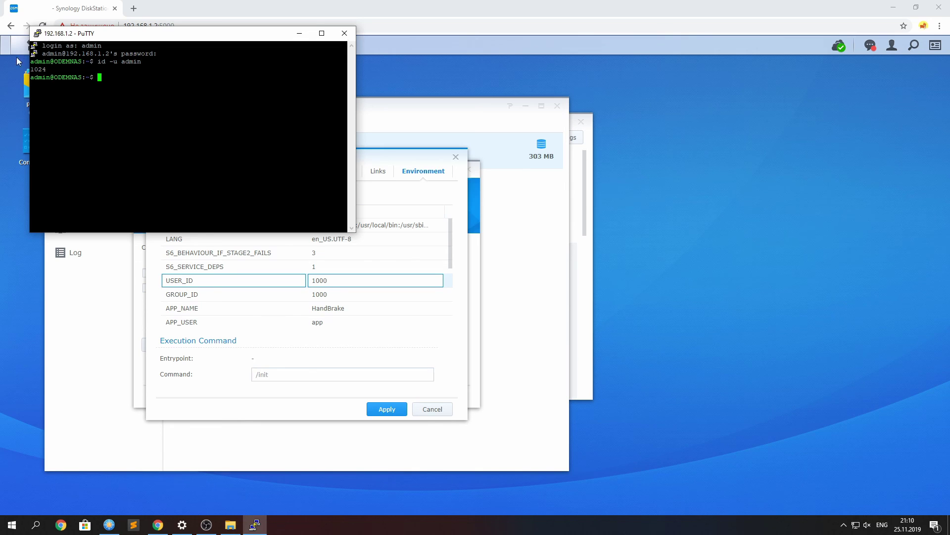
double_click(38, 69)
Step: Switch to the Docker container settings in Chrome and set the USER_ID environment variable to 1024
double_click(335, 280)
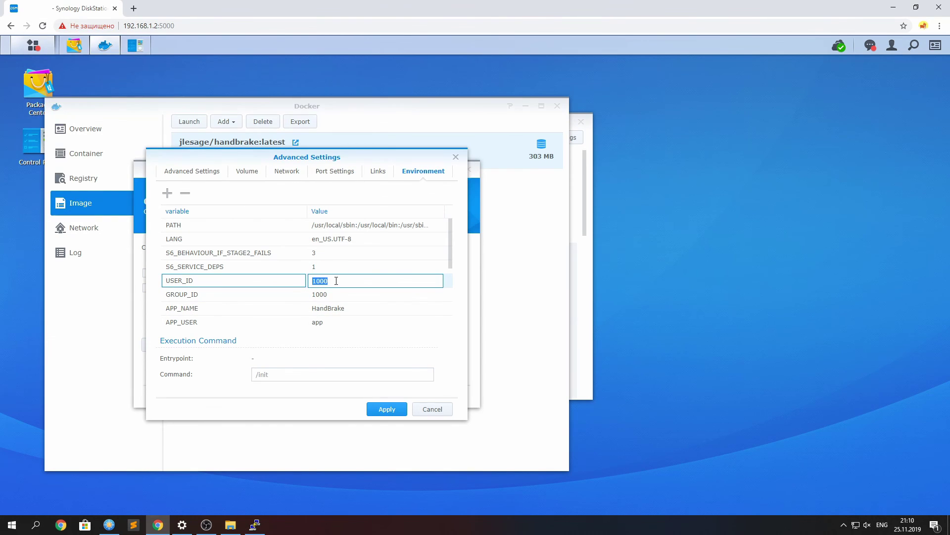
type("1024")
key("Tab")
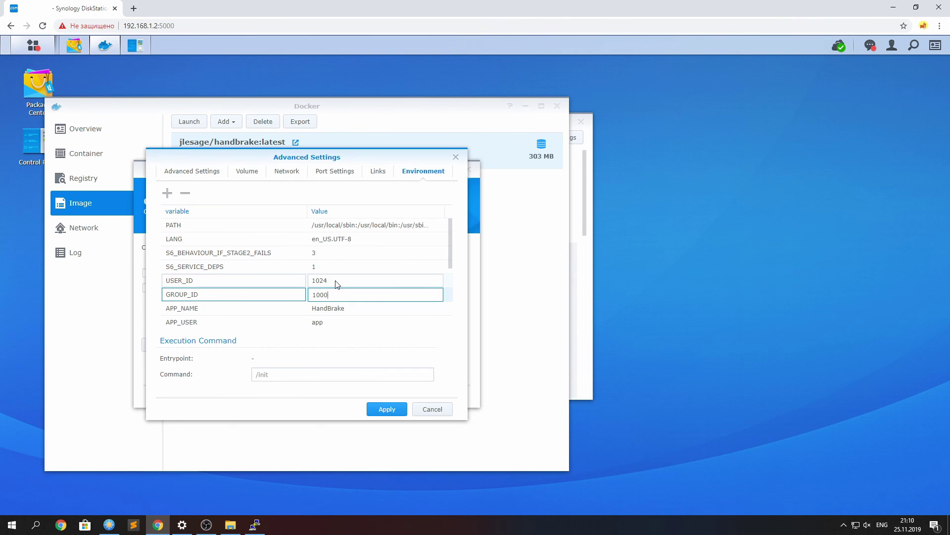
Step: Switch to PuTTY, run id to list the admin account's groups, and select the administrators group's ID
key("alt+Tab")
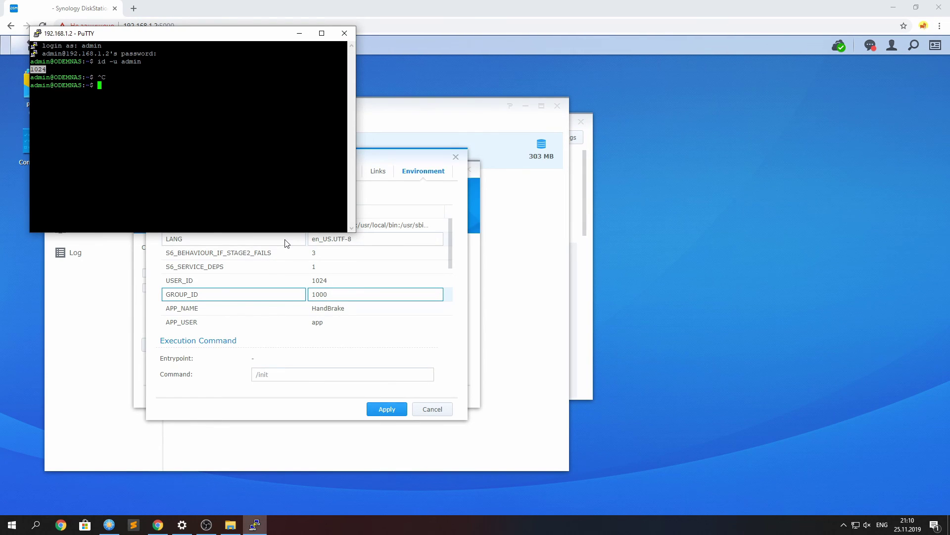
type("id")
key("Return")
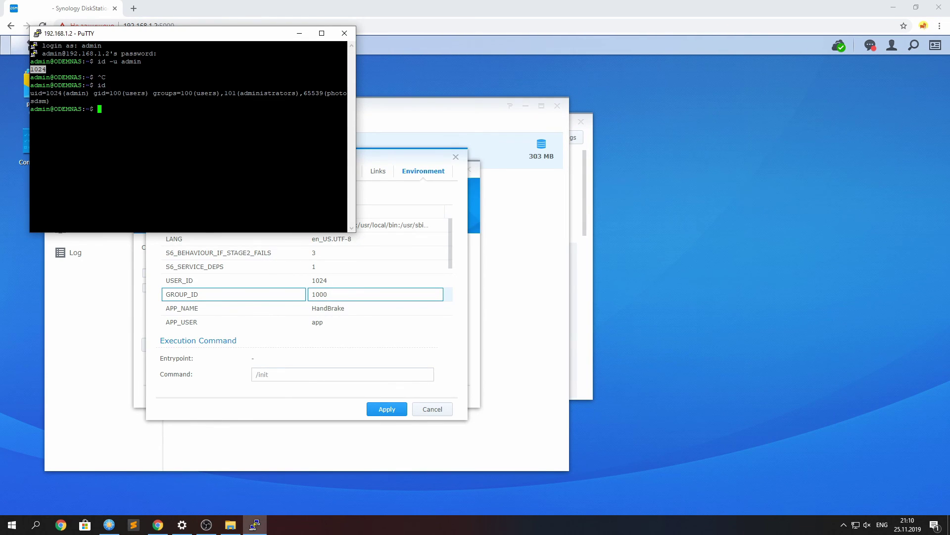
left_click_drag(225, 93, 298, 93)
triple_click(230, 93)
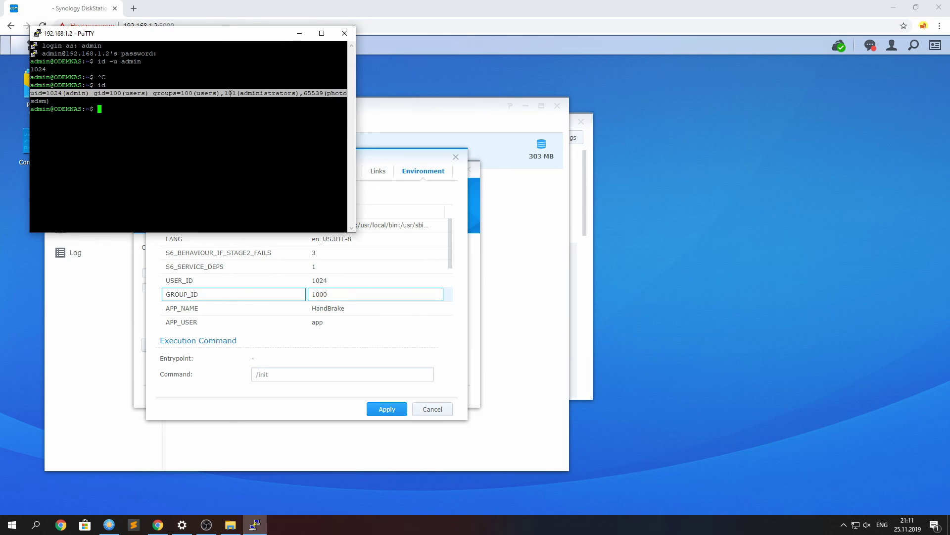
double_click(230, 93)
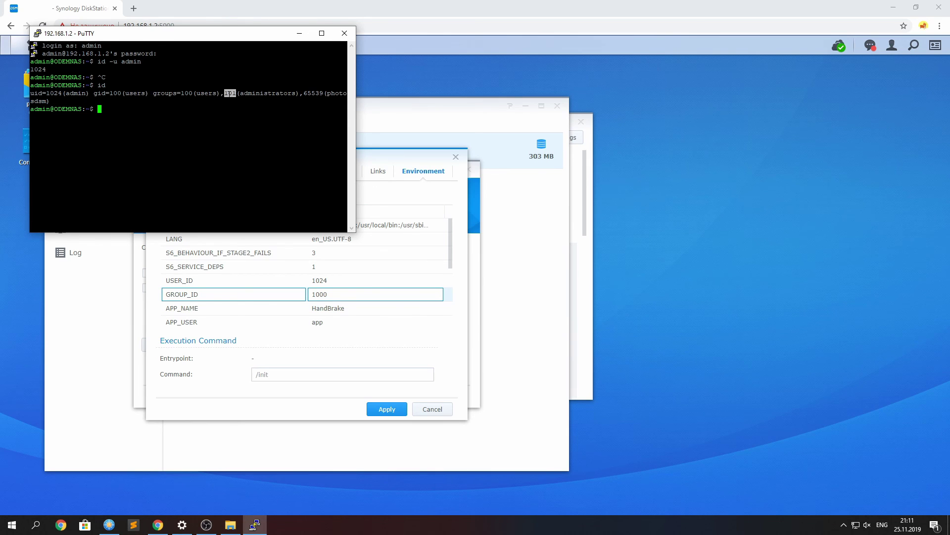
right_click(230, 93)
Step: Return to the container settings in Chrome, set the GROUP_ID environment variable to 101, and apply the advanced settings
left_click(444, 176)
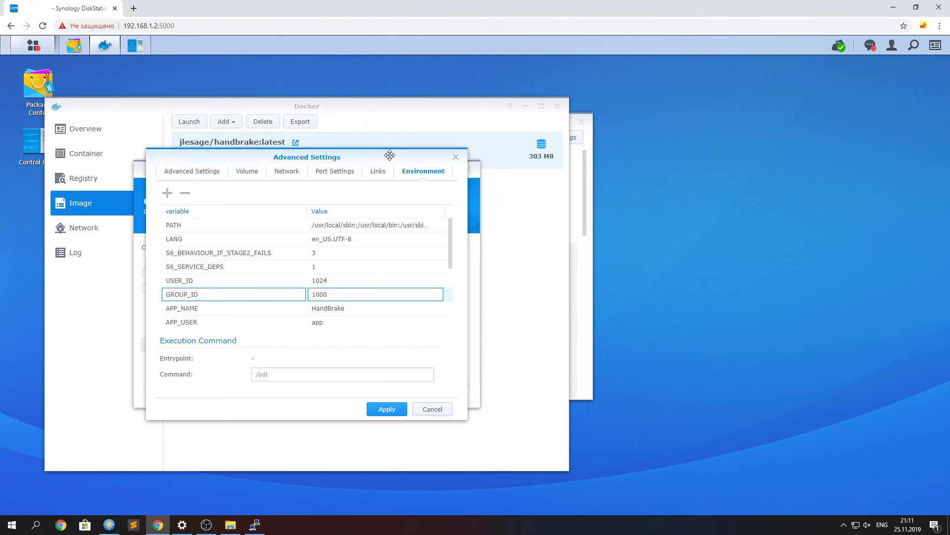
double_click(332, 294)
type("10")
key("Tab")
scroll(342, 274, "down", 5)
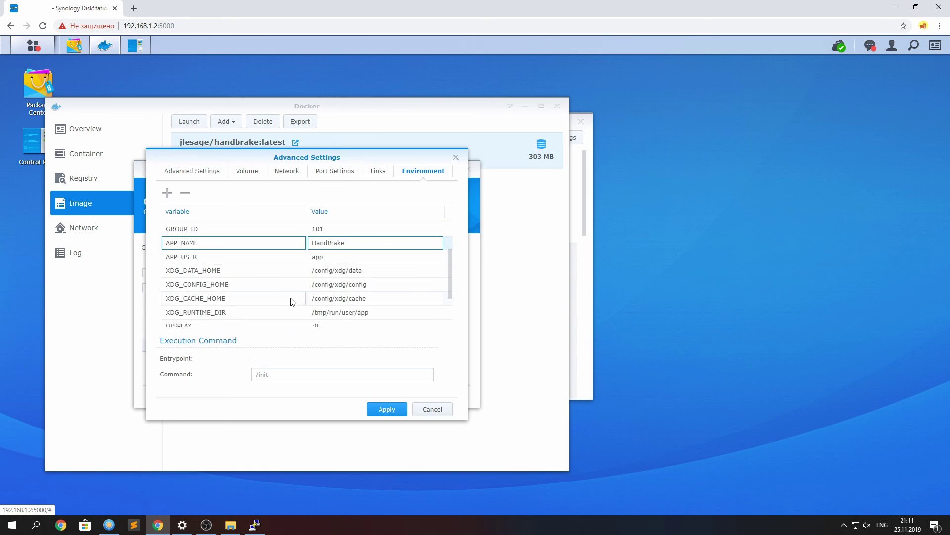
left_click(291, 306)
scroll(290, 306, "up", 5)
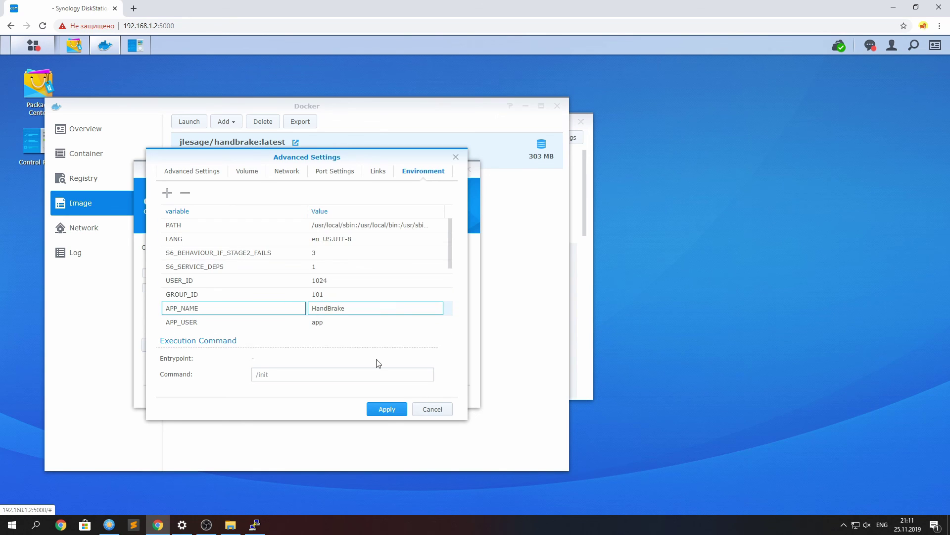
left_click(387, 411)
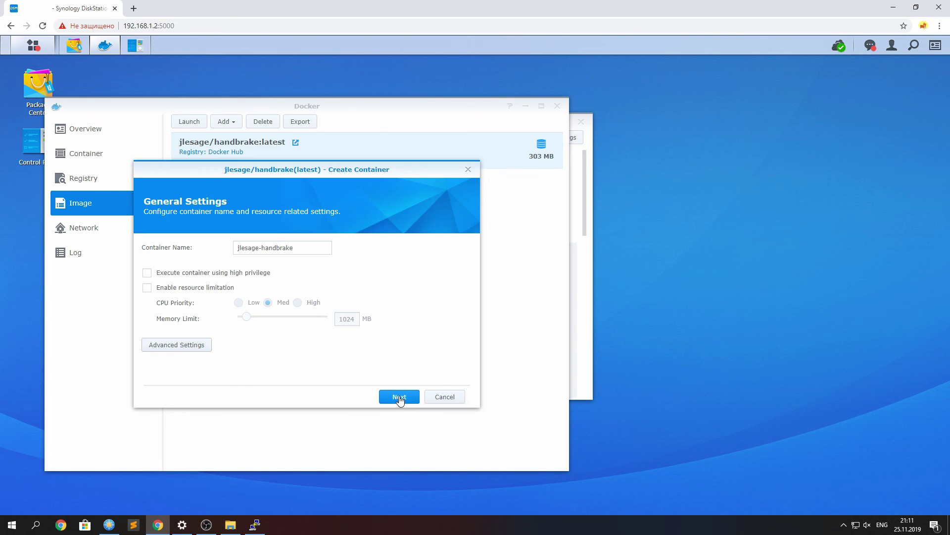
Step: Review the container summary's ports, volume and environment variables, and create the container so that it runs after the wizard finishes
left_click(399, 397)
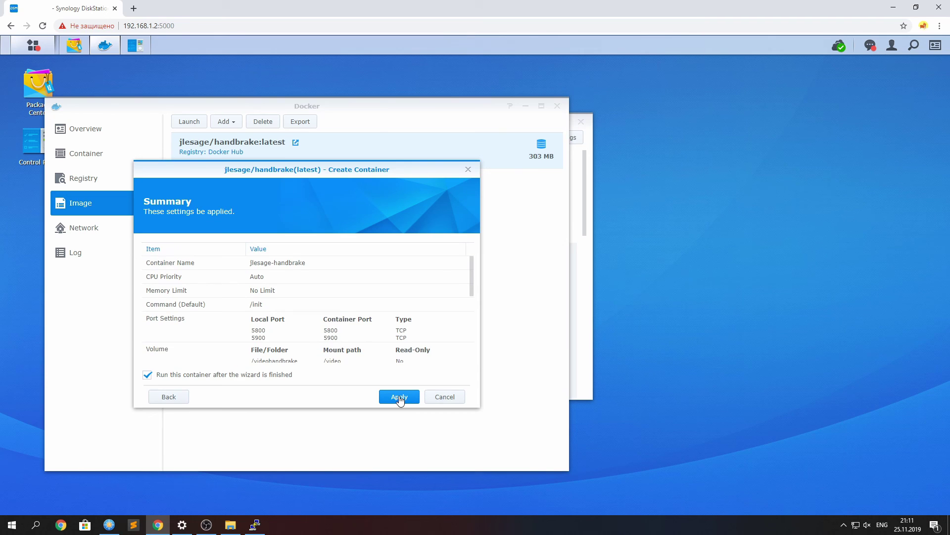
scroll(337, 336, "down", 1)
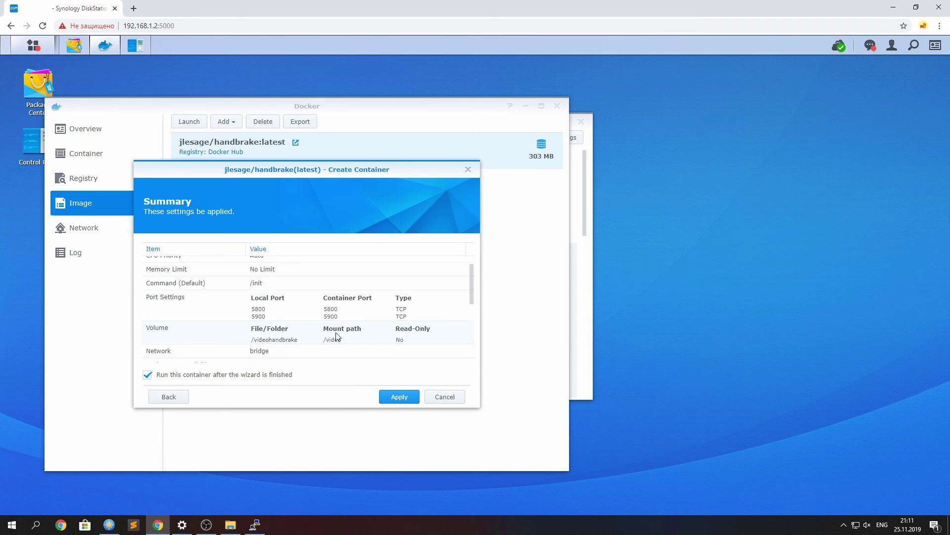
scroll(334, 341, "down", 2)
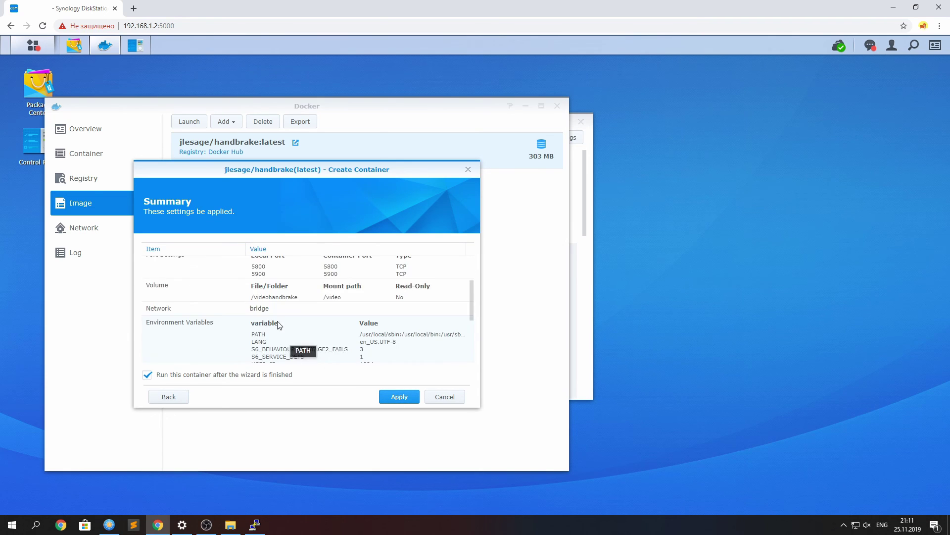
scroll(307, 334, "down", 4)
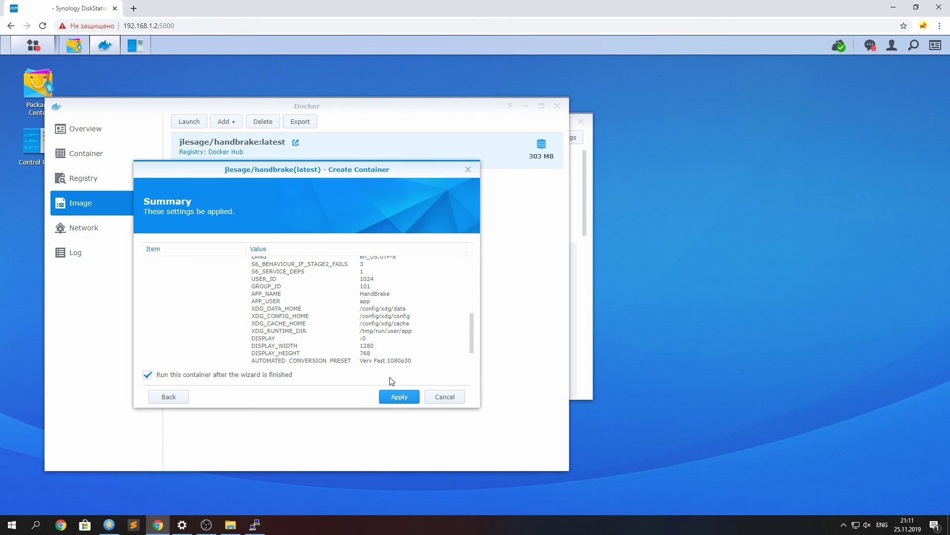
scroll(398, 360, "down", 1)
left_click(394, 397)
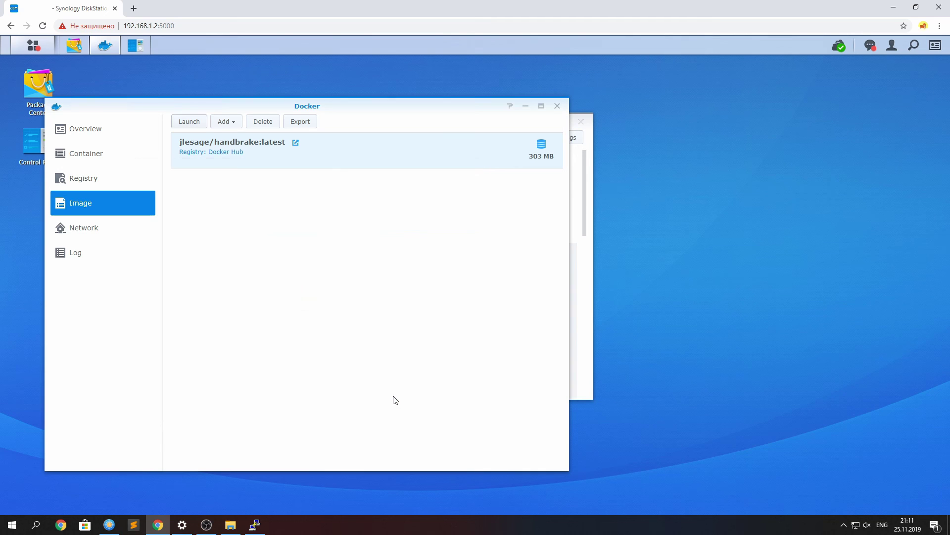
Step: Examine the jlesage-handbrake container's details, including its overview, processes, log and terminal
left_click(90, 154)
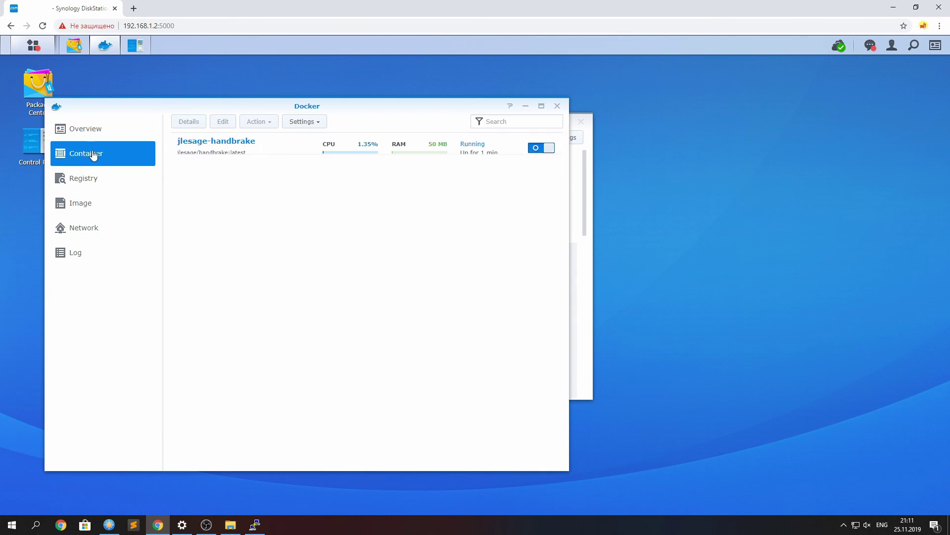
left_click(387, 147)
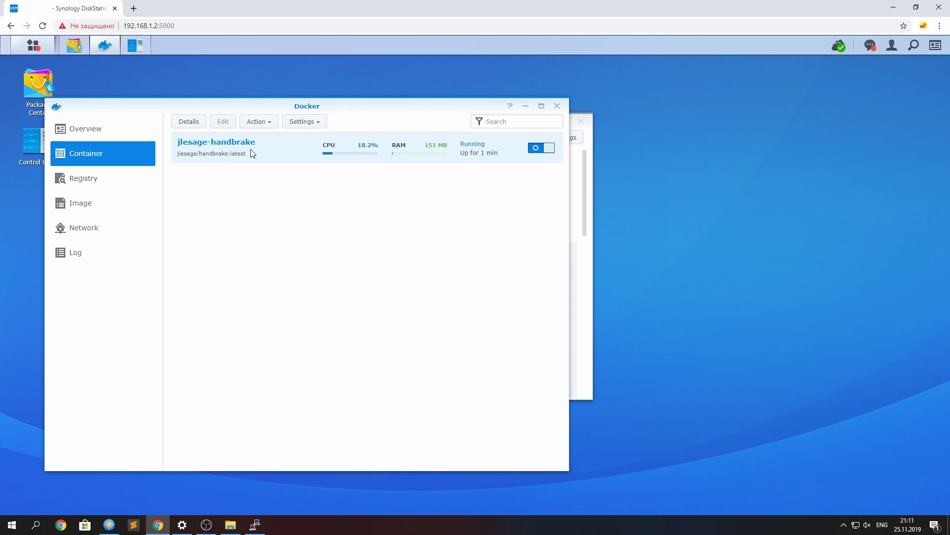
left_click(194, 123)
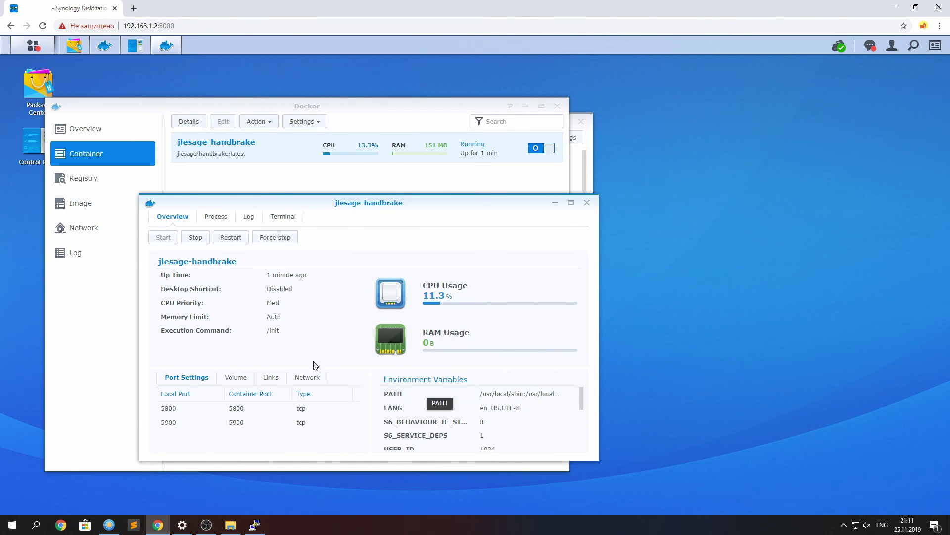
left_click(214, 222)
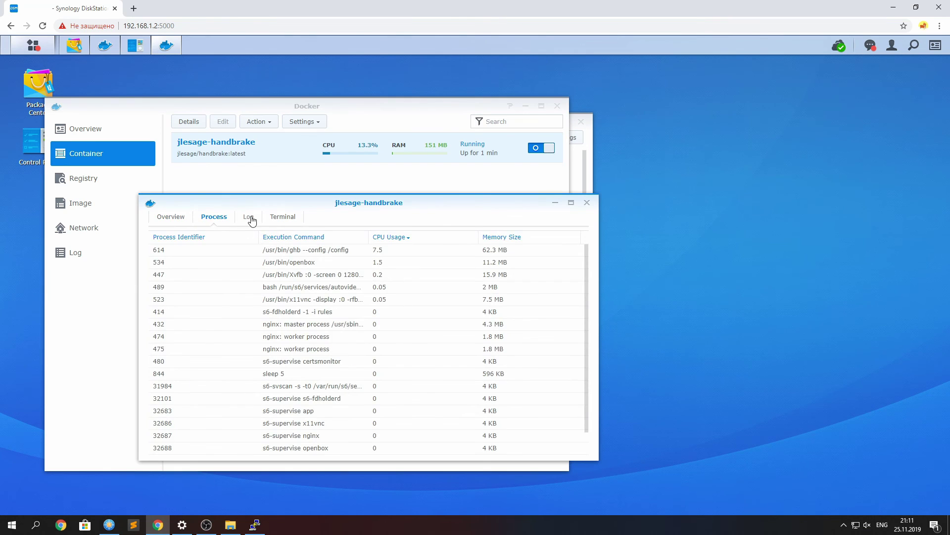
left_click(248, 218)
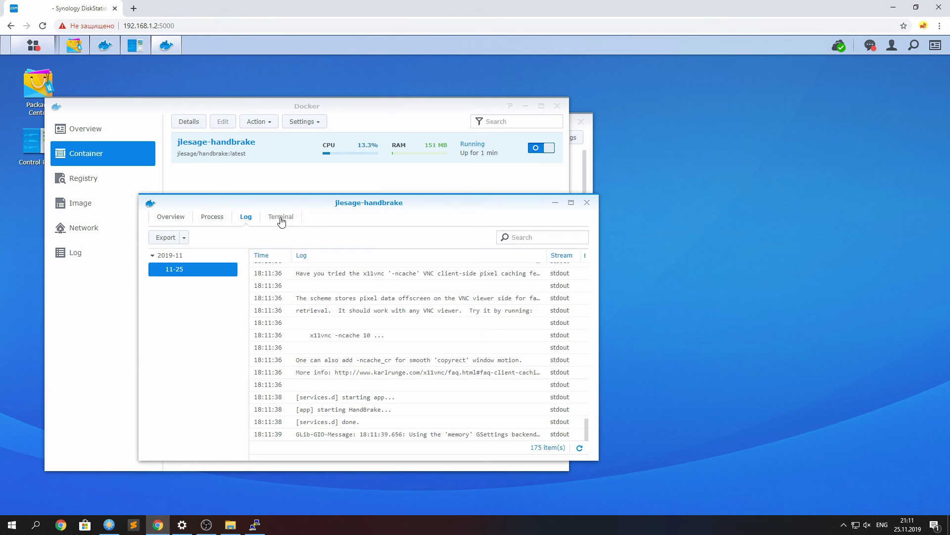
left_click(281, 218)
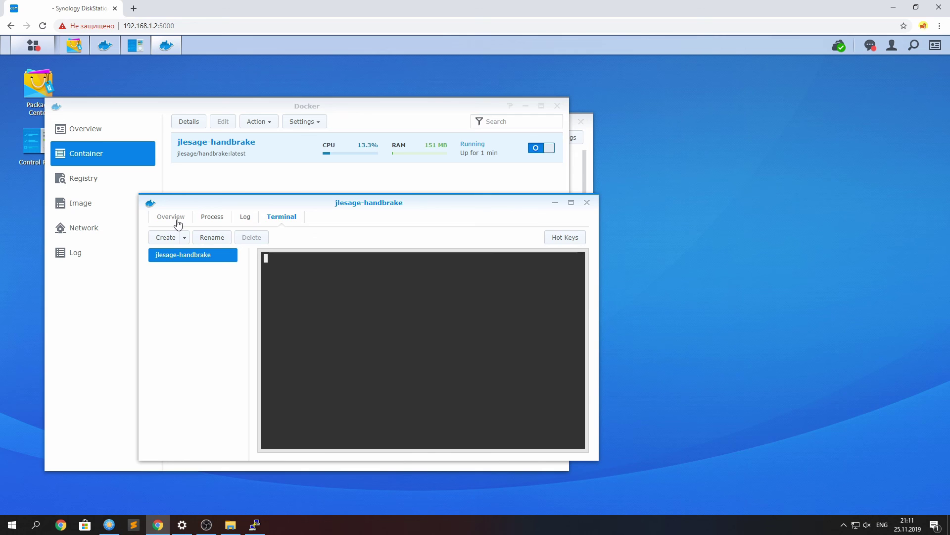
left_click(178, 224)
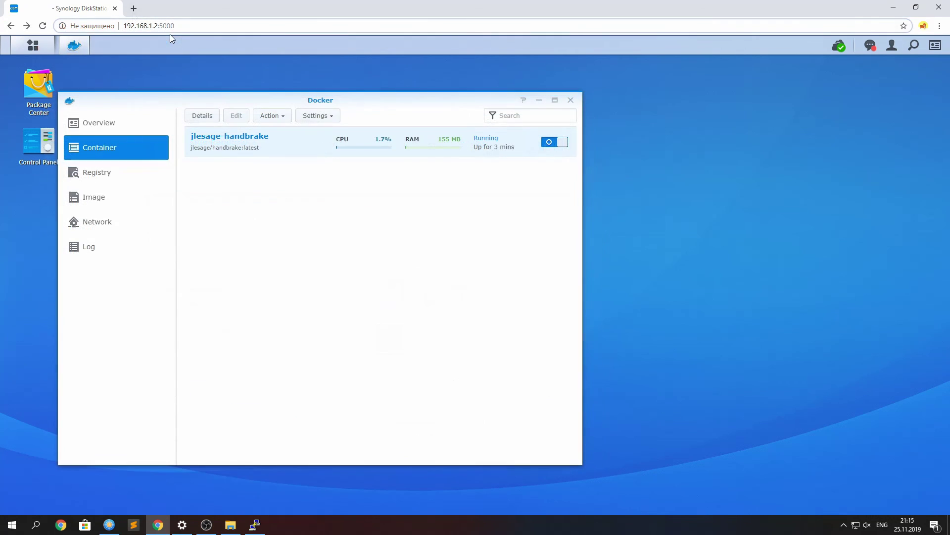
Step: Load the HandBrake web interface at 192.168.1.2:5800 in the browser
left_click(170, 33)
type("192.168.1.2:58")
key("Return")
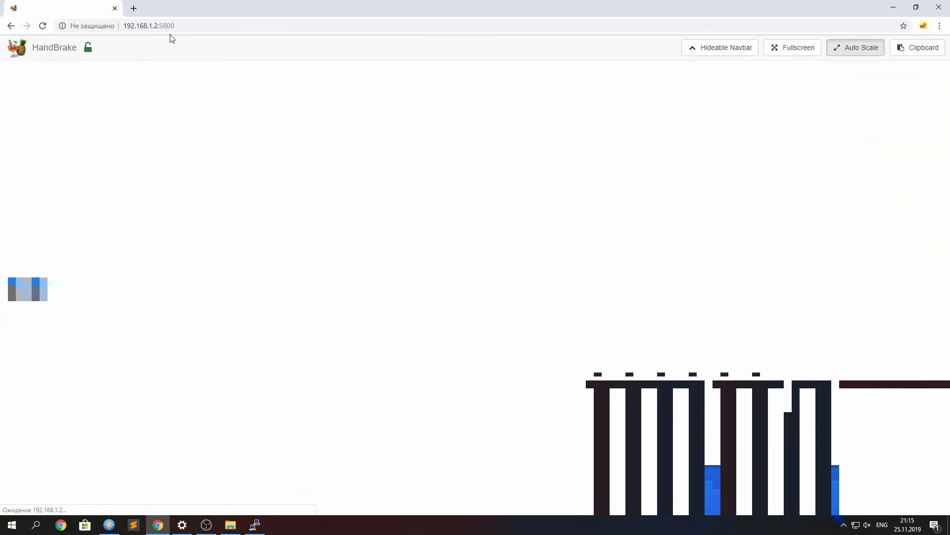
left_click(189, 92)
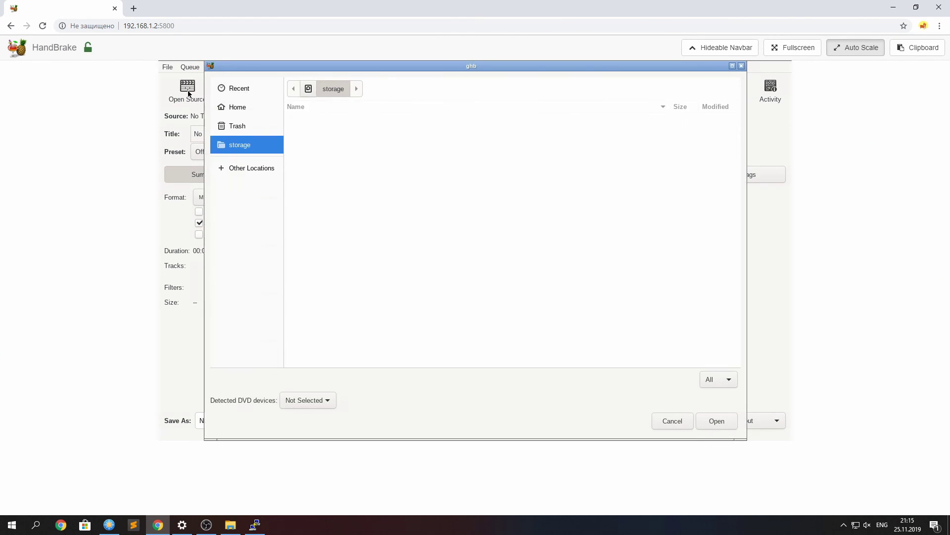
left_click(308, 89)
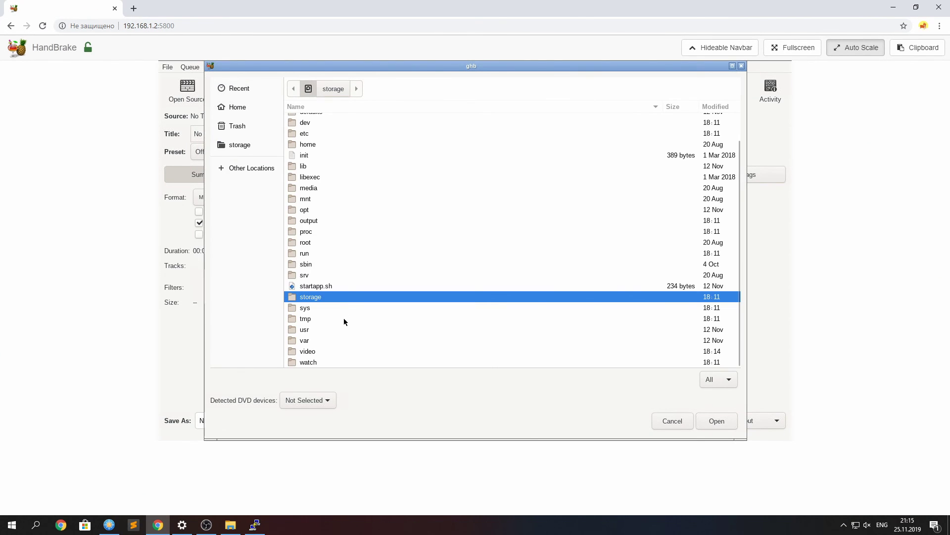
double_click(313, 352)
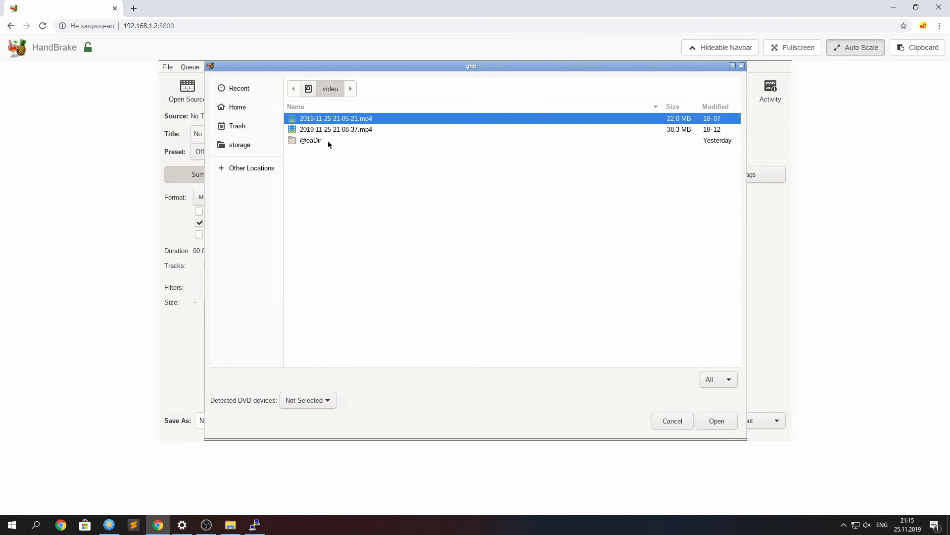
left_click(716, 421)
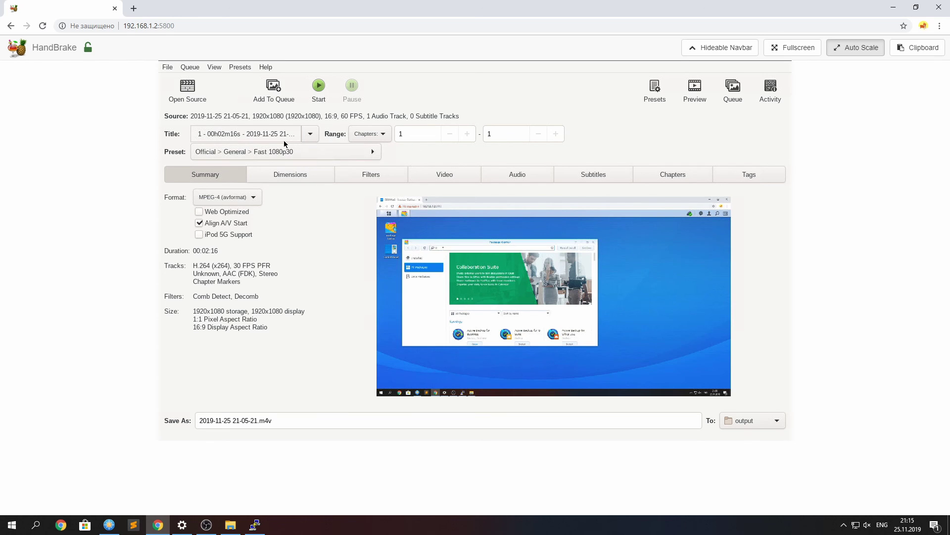
Step: Load the Synology DiskStation desktop at 192.168.1.2:5000 in the current browser tab
left_click(161, 26)
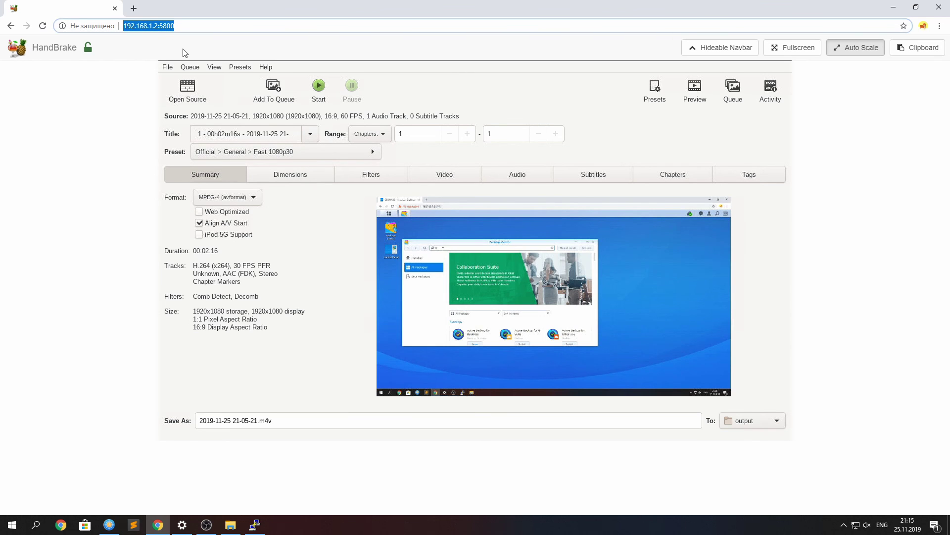
key("End")
key("Delete")
key("Delete")
key("Delete")
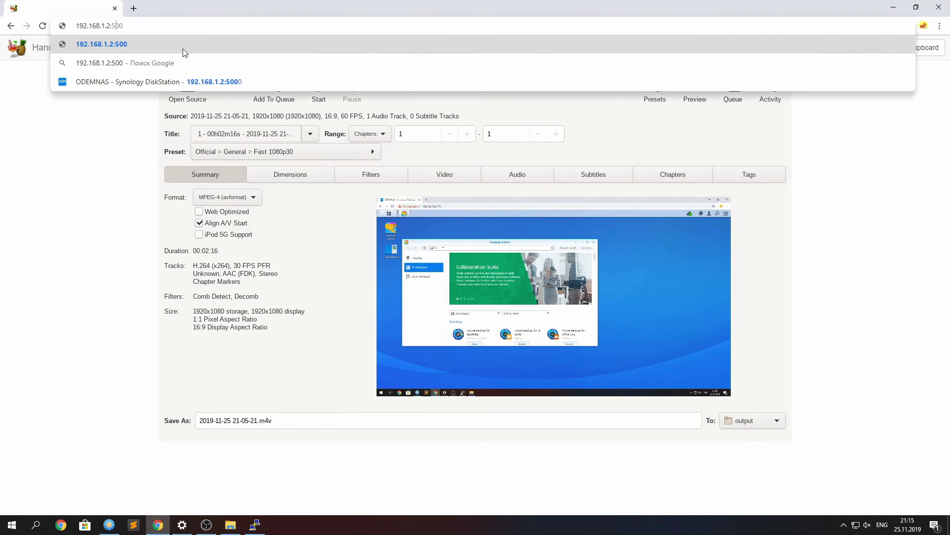
type("000")
key("Return")
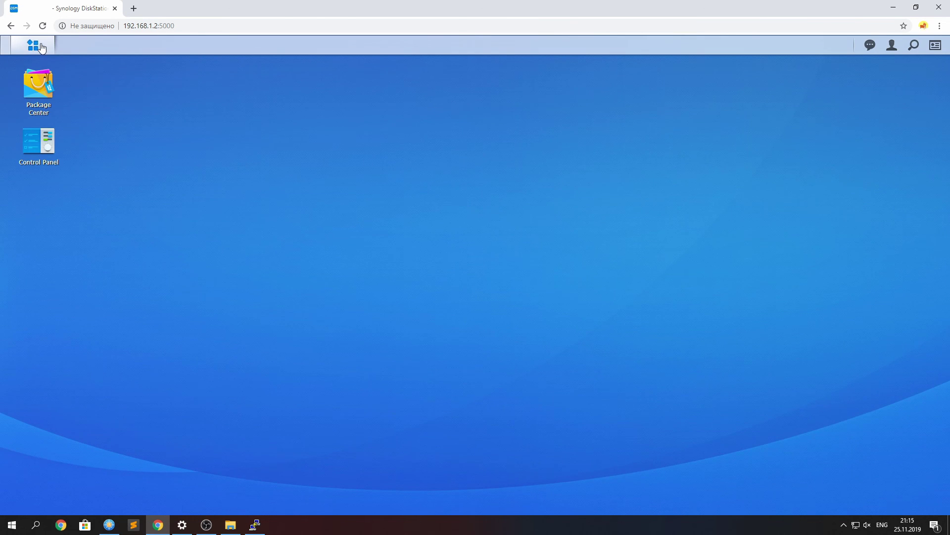
Step: Place a Docker shortcut on the DiskStation desktop below Control Panel and open Docker from it
left_click(33, 45)
left_click_drag(362, 245, 57, 206)
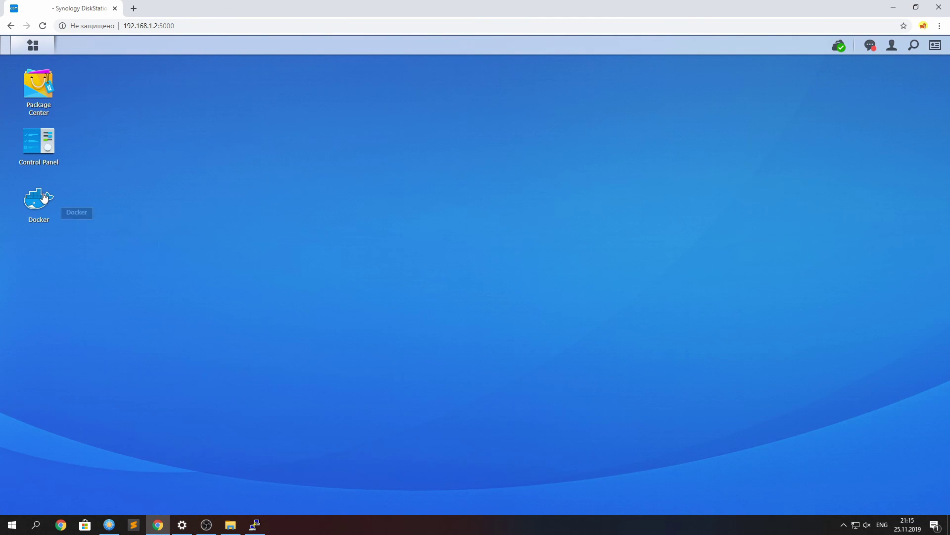
left_click(57, 206)
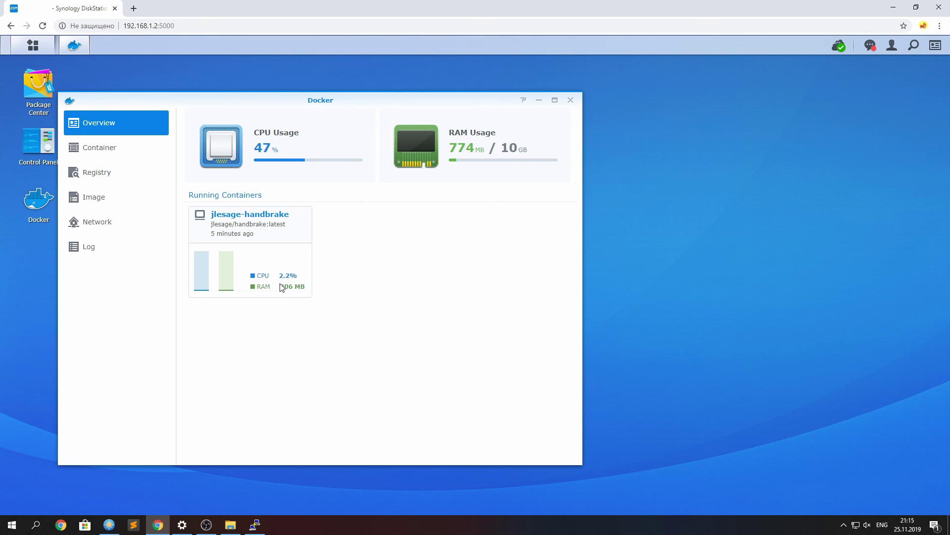
Step: Stop the running jlesage-handbrake container and close the Docker window
left_click(115, 150)
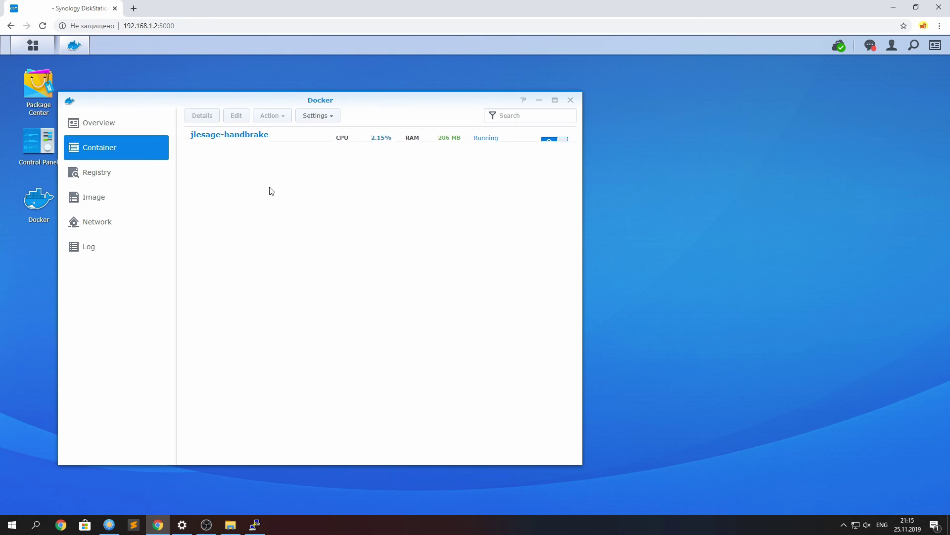
left_click(299, 149)
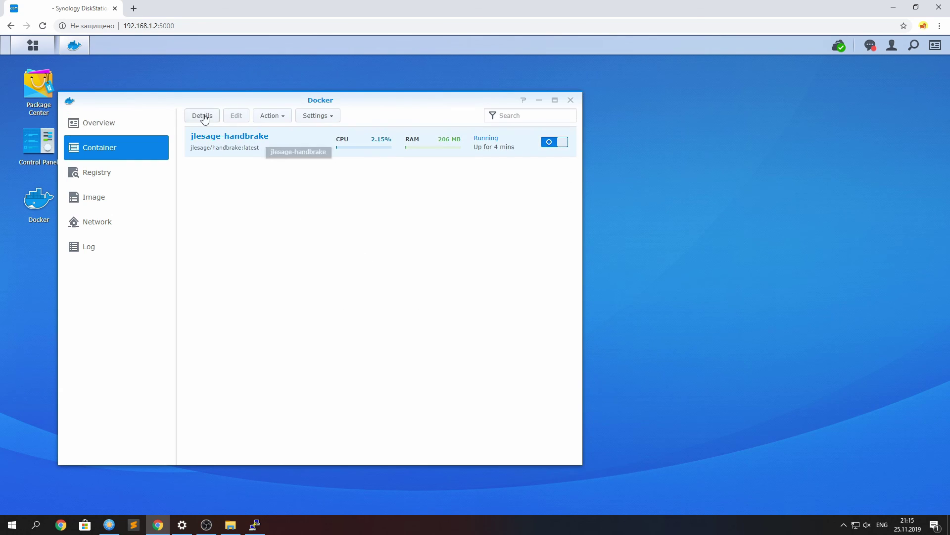
left_click(273, 117)
left_click(289, 147)
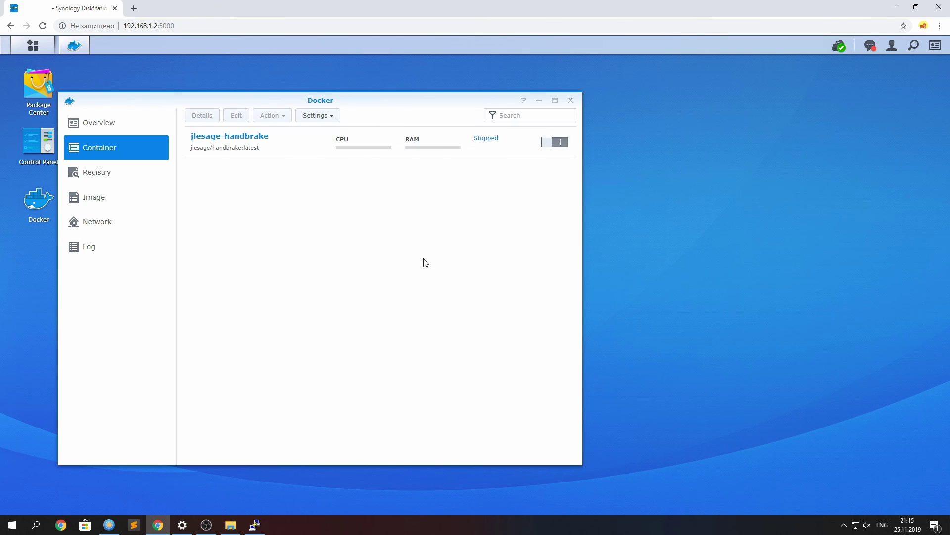
left_click(571, 101)
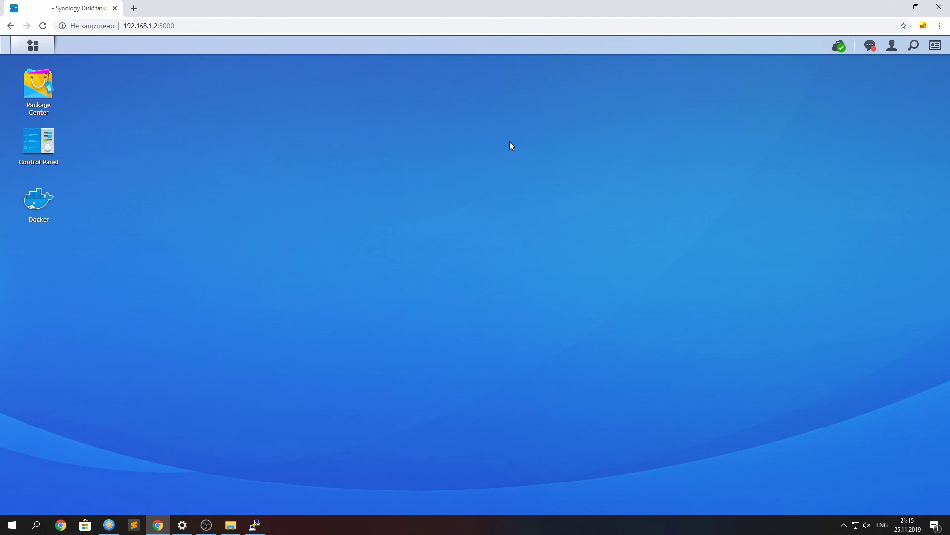